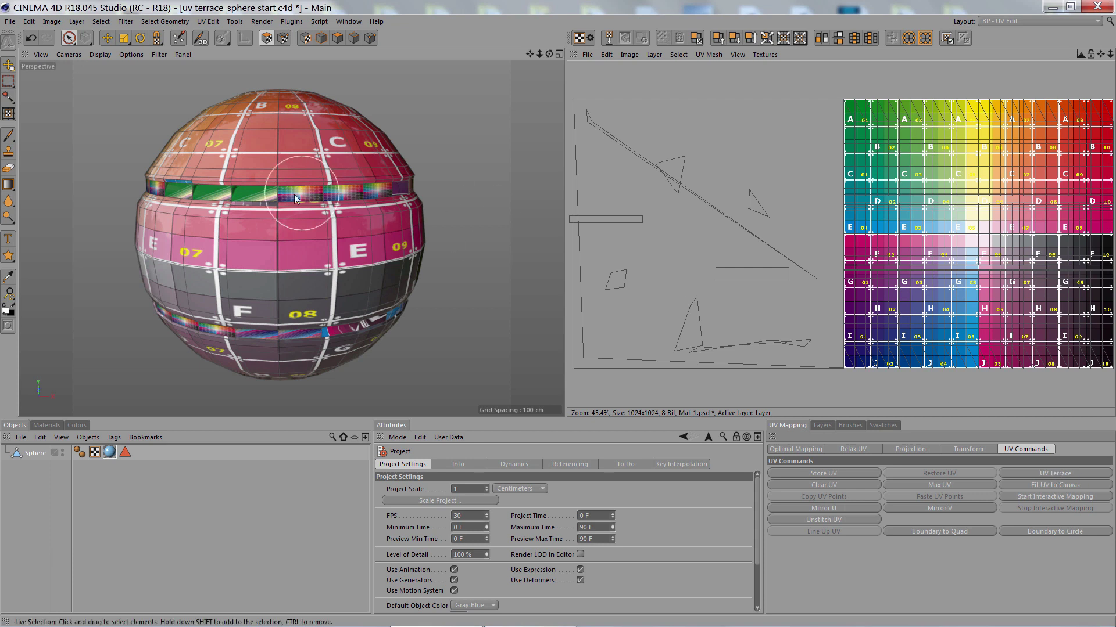
# Step: Select a distorted polygon in the sphere's upper recessed band and make the red texture layer visible
pyautogui.click(251, 196)
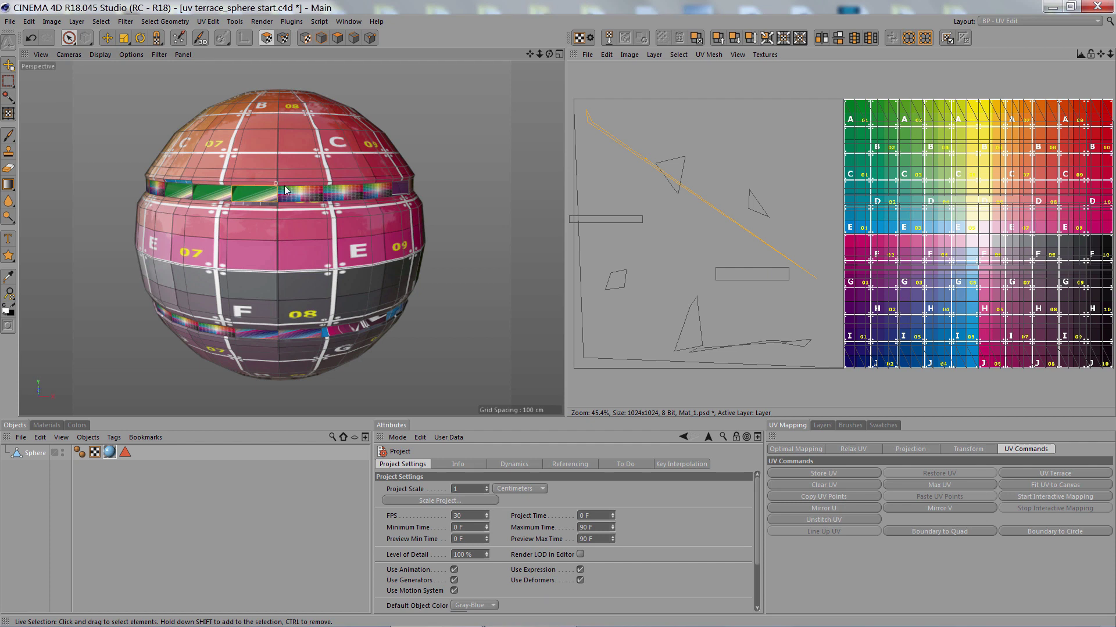
pyautogui.click(823, 425)
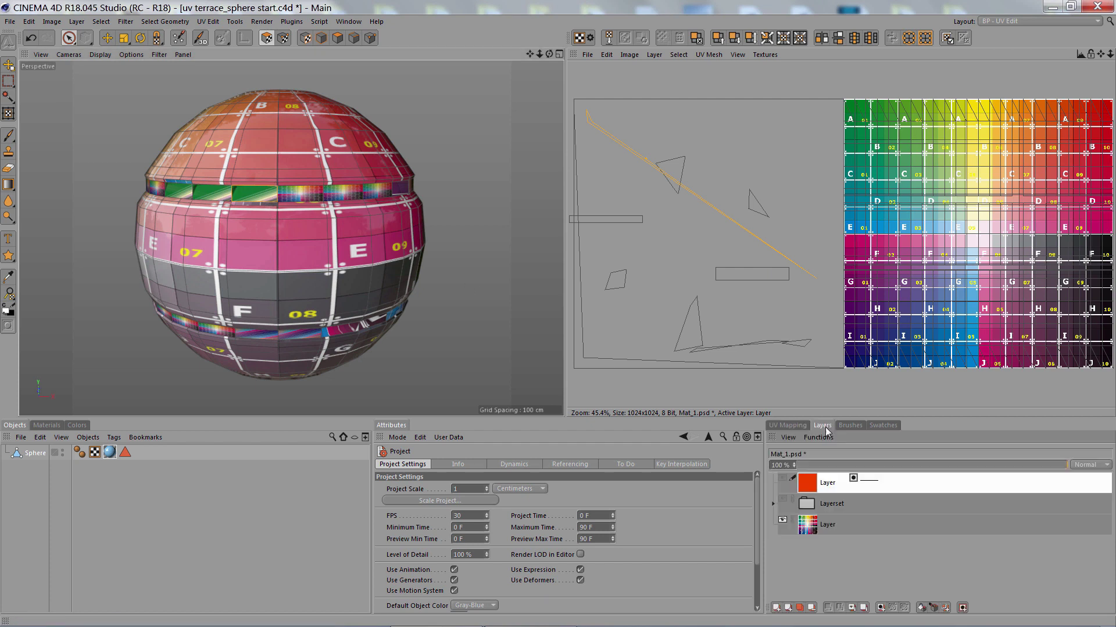
pyautogui.click(782, 480)
pyautogui.scroll(5, 807, 222)
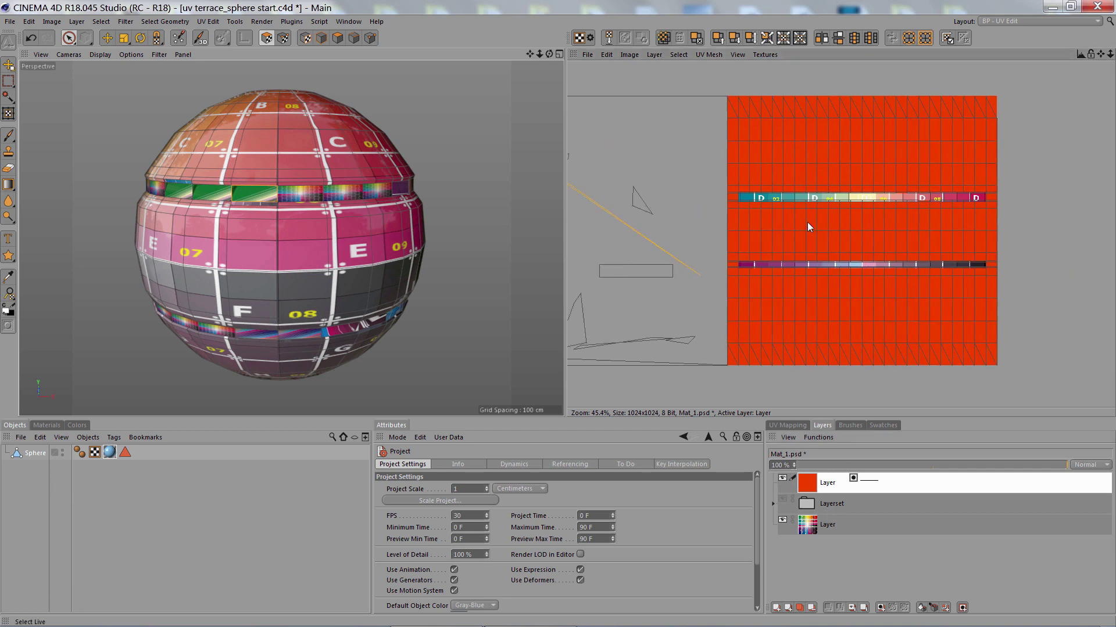
pyautogui.scroll(3, 810, 220)
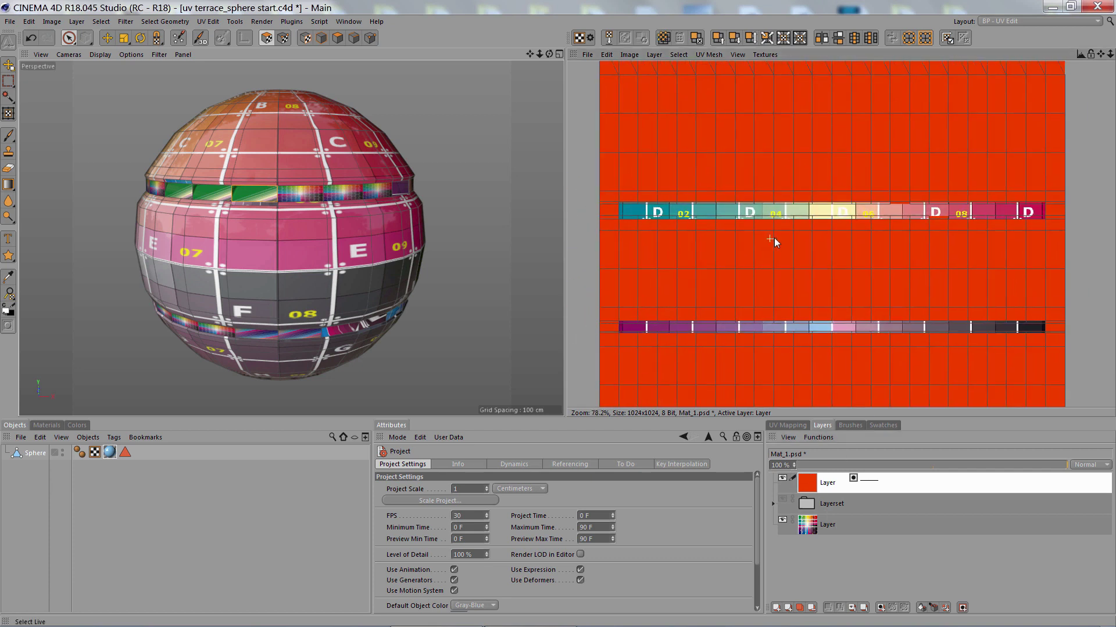
pyautogui.scroll(-2, 764, 248)
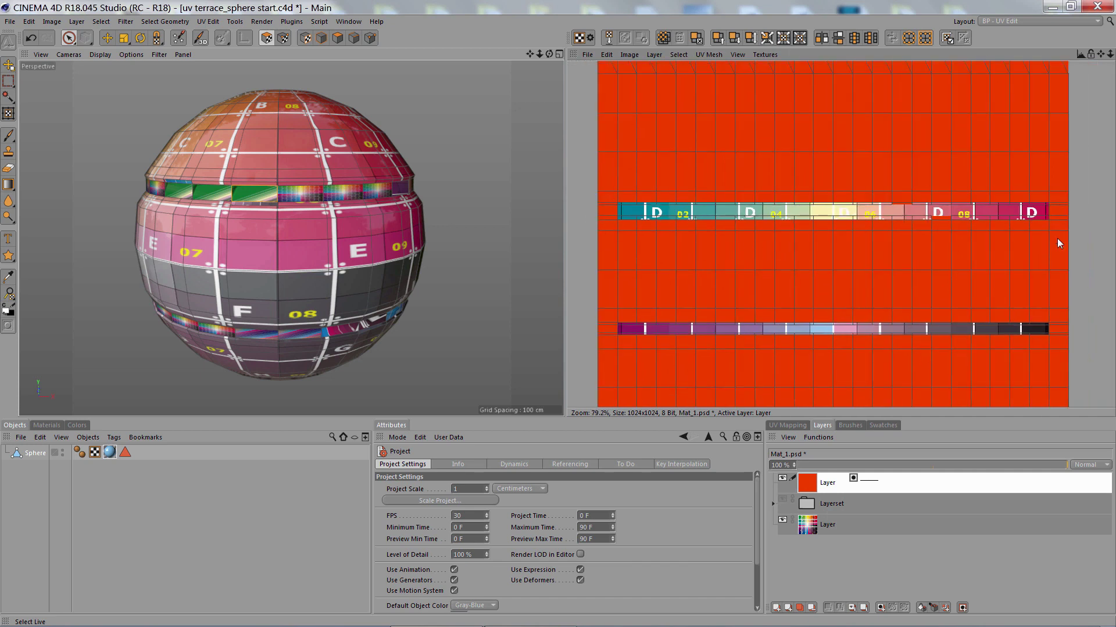
pyautogui.scroll(-5, 726, 315)
pyautogui.keyDown('alt'); pyautogui.moveTo(727, 314); pyautogui.dragTo(865, 275, button='middle'); pyautogui.keyUp('alt')
# Step: Select all the stray UV polygons lying beside the texture canvas and apply UV Terrace to them
pyautogui.click(623, 236)
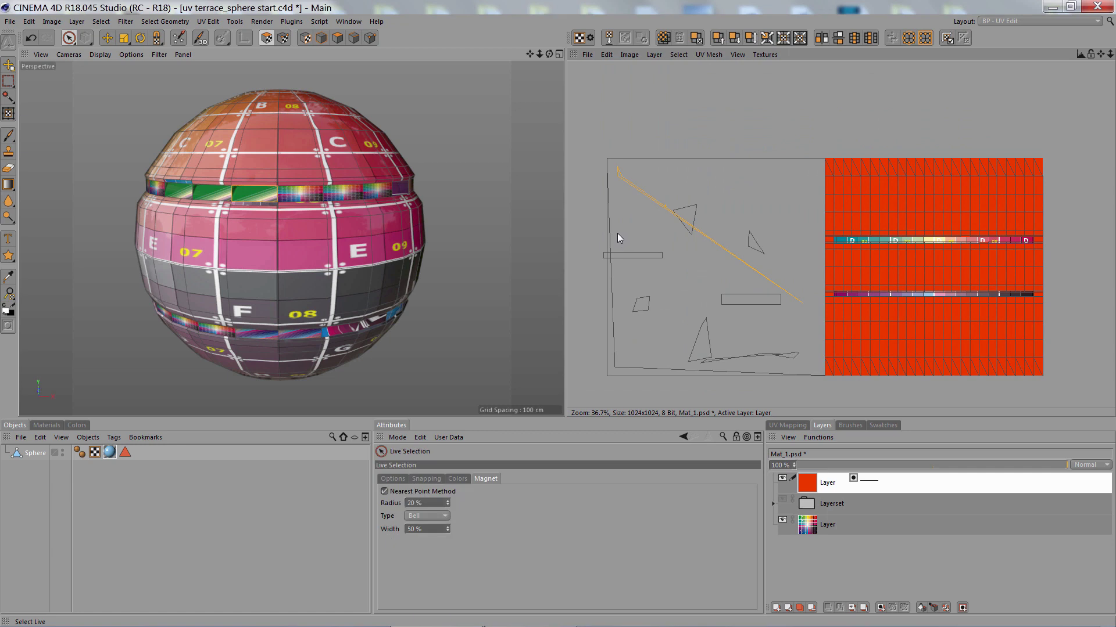
pyautogui.moveTo(618, 238)
pyautogui.mouseDown()
pyautogui.moveTo(677, 191)
pyautogui.moveTo(679, 228)
pyautogui.moveTo(749, 288)
pyautogui.moveTo(624, 315)
pyautogui.moveTo(788, 364)
pyautogui.moveTo(770, 247)
pyautogui.moveTo(660, 240)
pyautogui.mouseUp()
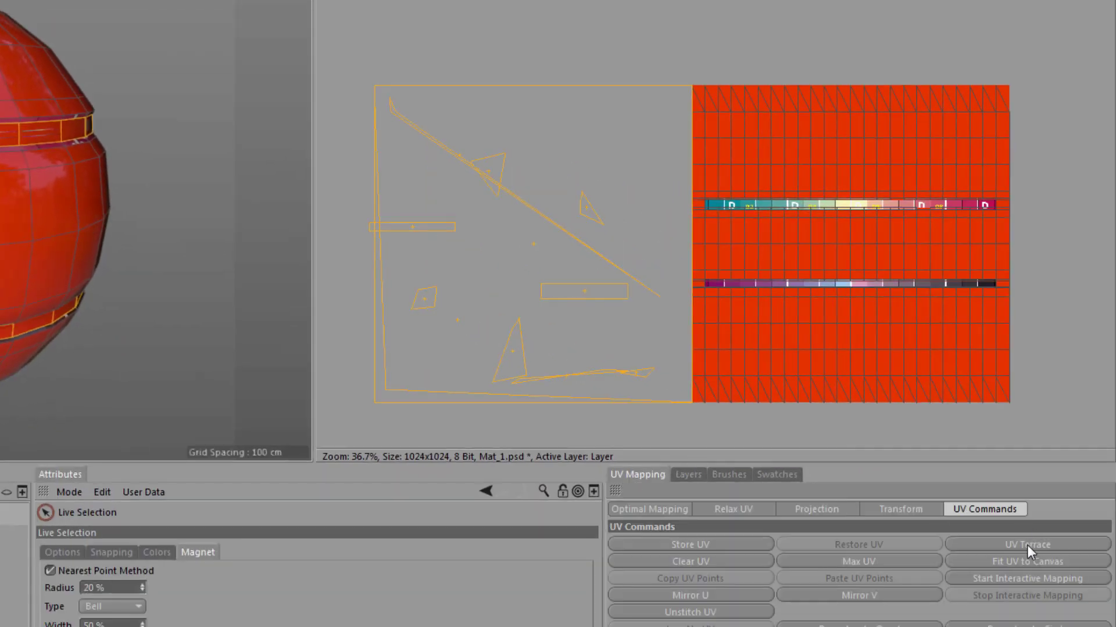
pyautogui.click(1027, 545)
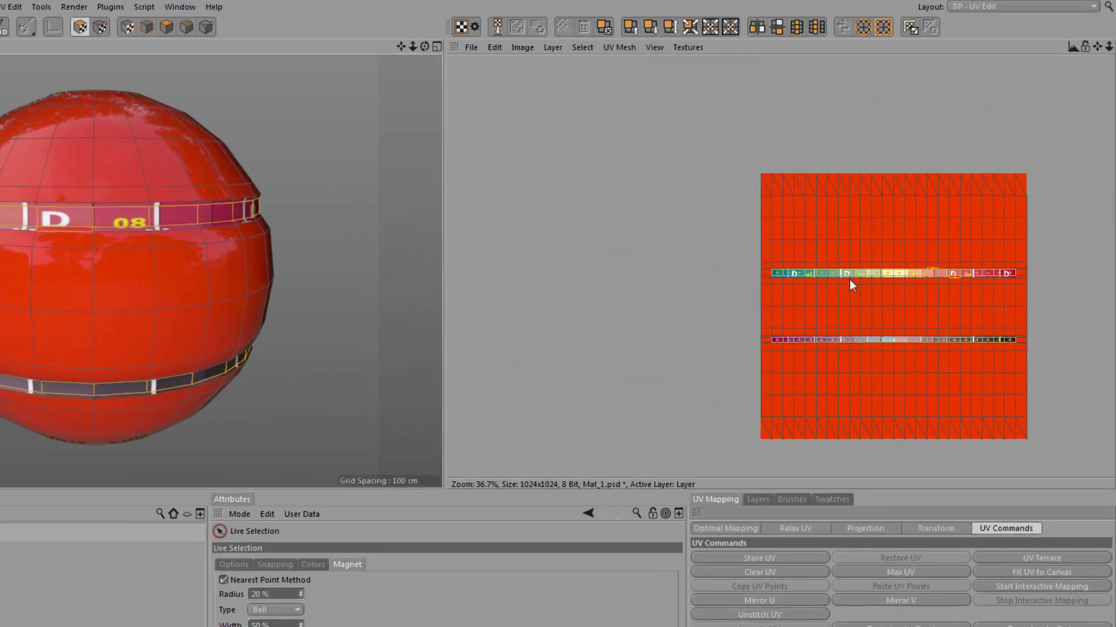
pyautogui.scroll(5, 936, 284)
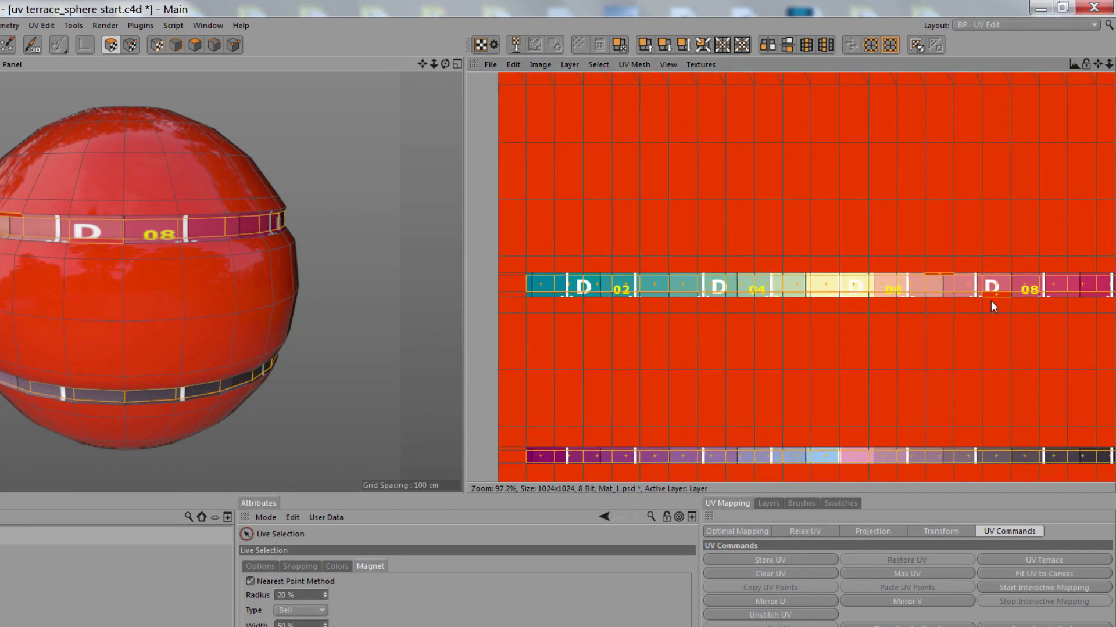
pyautogui.keyDown('alt'); pyautogui.moveTo(911, 250); pyautogui.dragTo(914, 242, button='middle'); pyautogui.keyUp('alt')
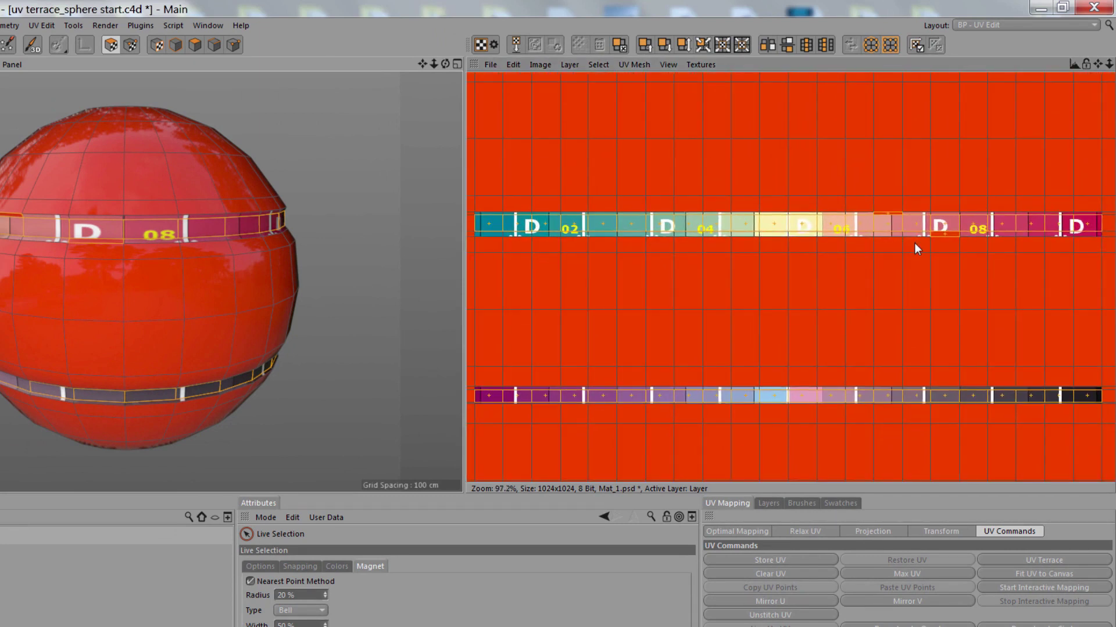
# Step: Switch to UV point mode and hide the red texture layer
pyautogui.click(130, 45)
pyautogui.click(769, 503)
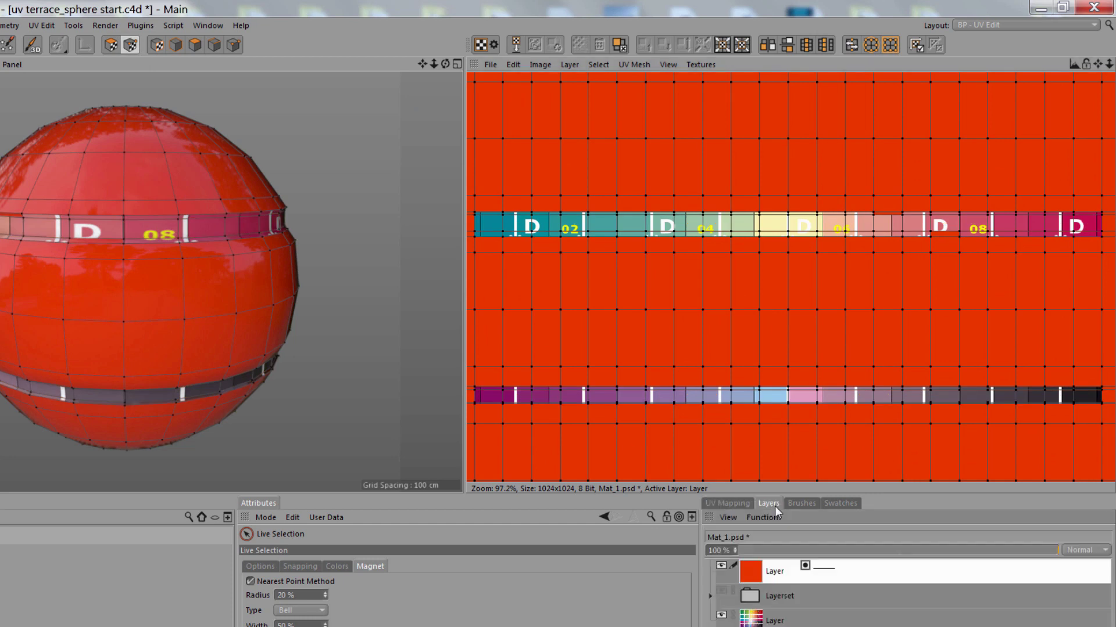
pyautogui.click(720, 566)
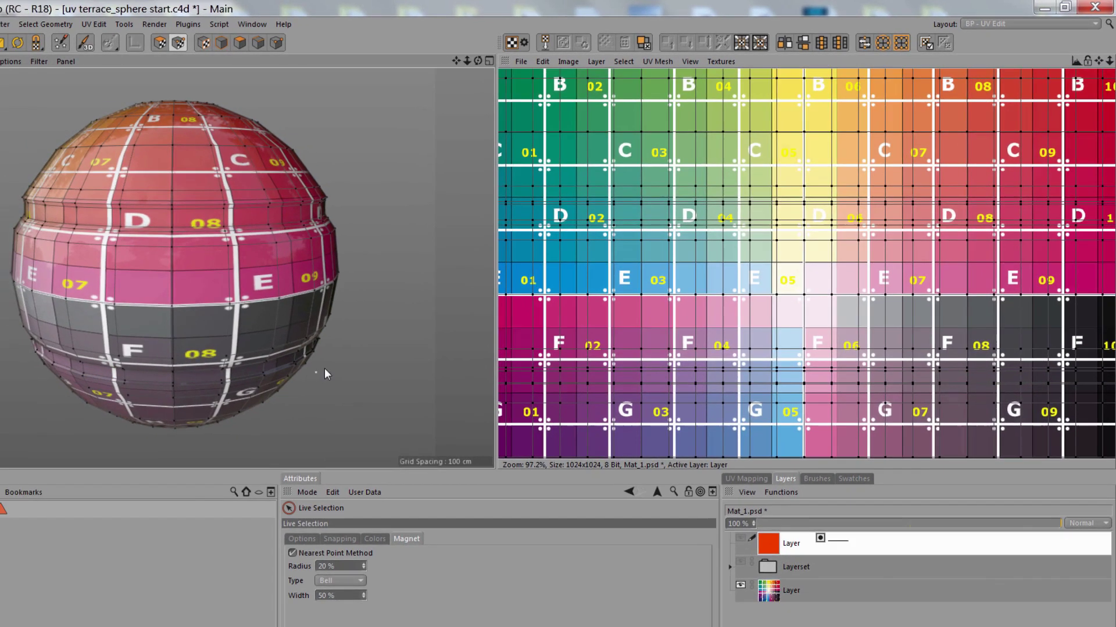
# Step: Show the sphere in the front view and select its four central polygons in polygon mode
pyautogui.middleClick(310, 404)
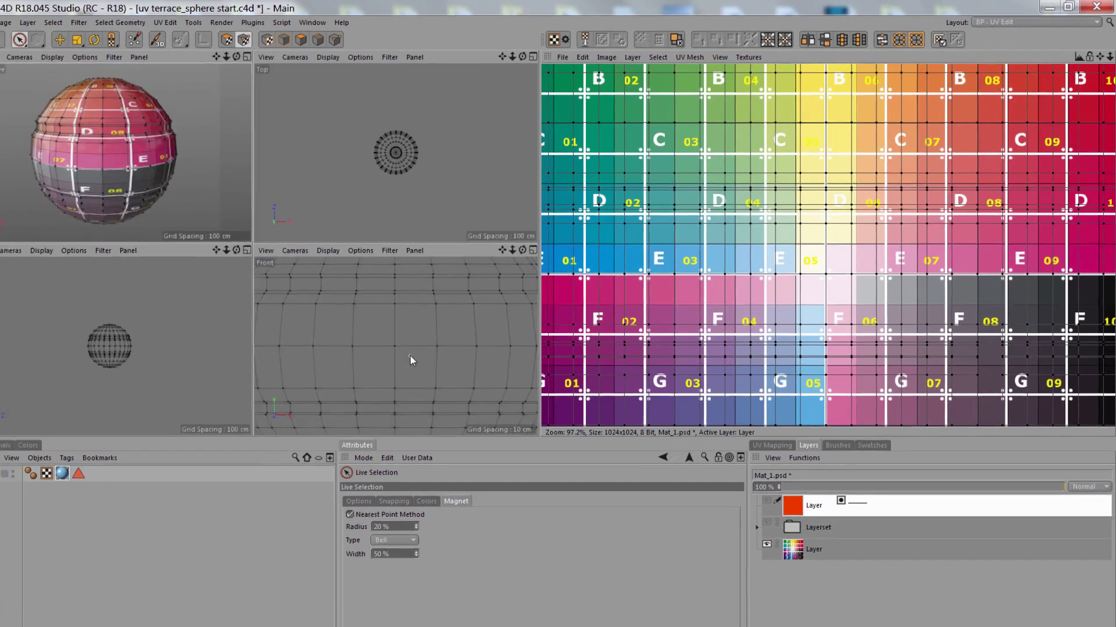
pyautogui.middleClick(410, 360)
pyautogui.click(301, 40)
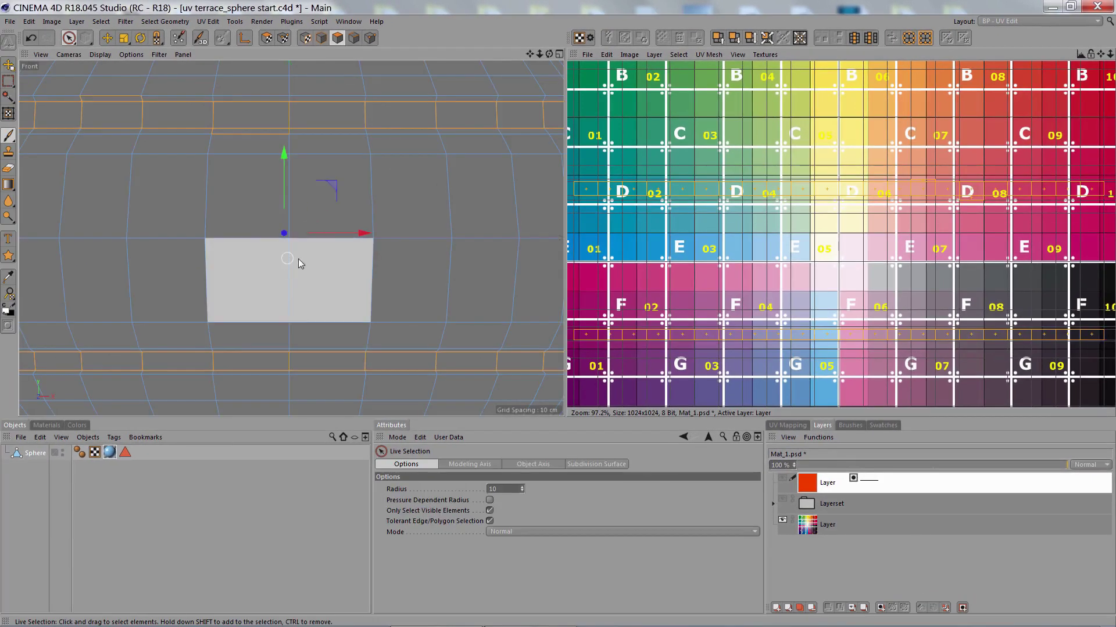
pyautogui.moveTo(298, 264); pyautogui.dragTo(325, 236)
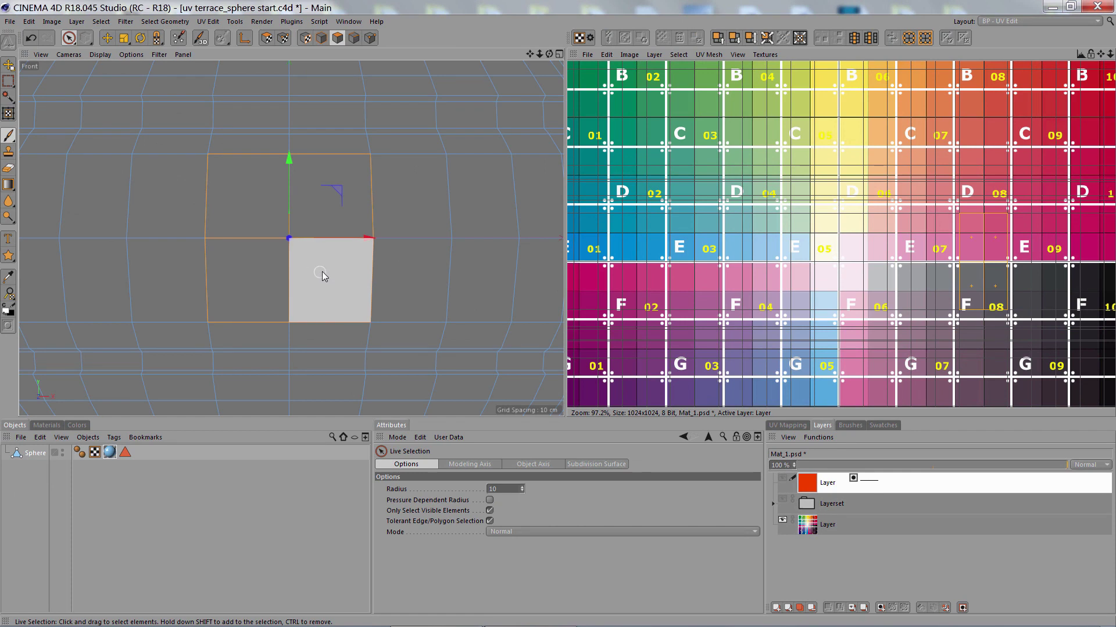
# Step: Inset the four selected polygons using Extrude Inner with an offset of 11.7 cm
pyautogui.press('i')
pyautogui.moveTo(340, 271); pyautogui.dragTo(336, 271)
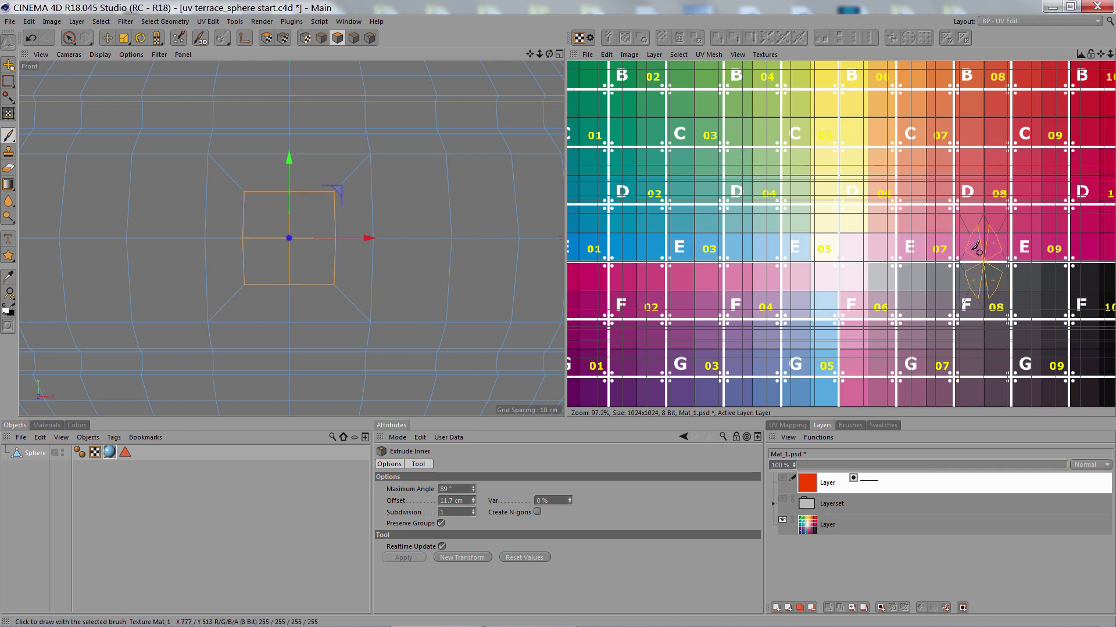
pyautogui.scroll(5, 979, 253)
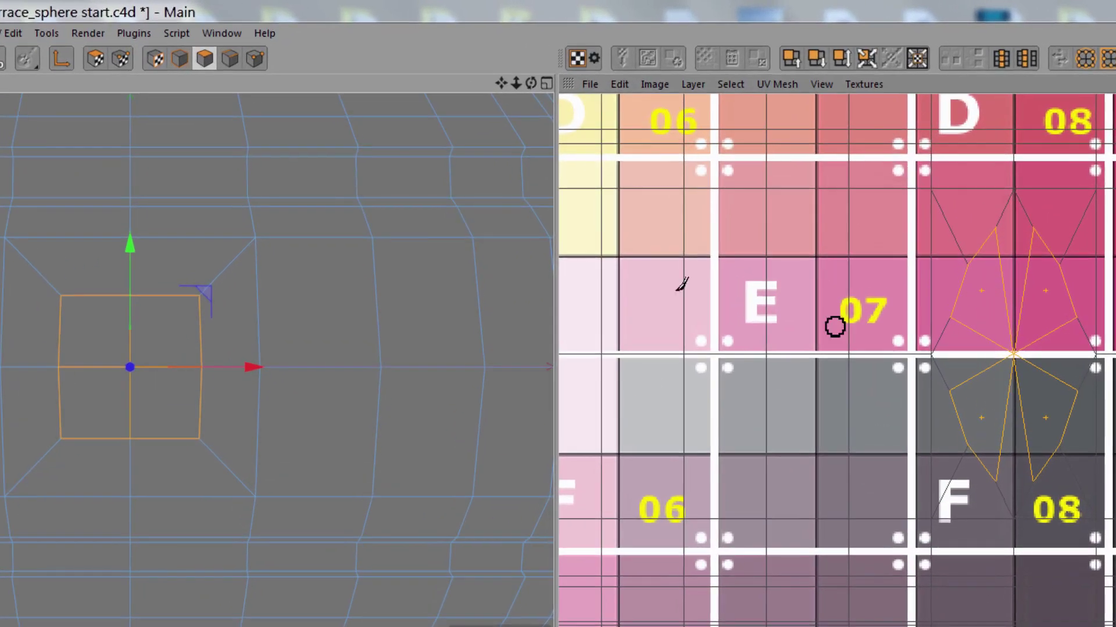
# Step: Select the upper middle point of the inset in UV point mode and show the red texture layer
pyautogui.click(121, 58)
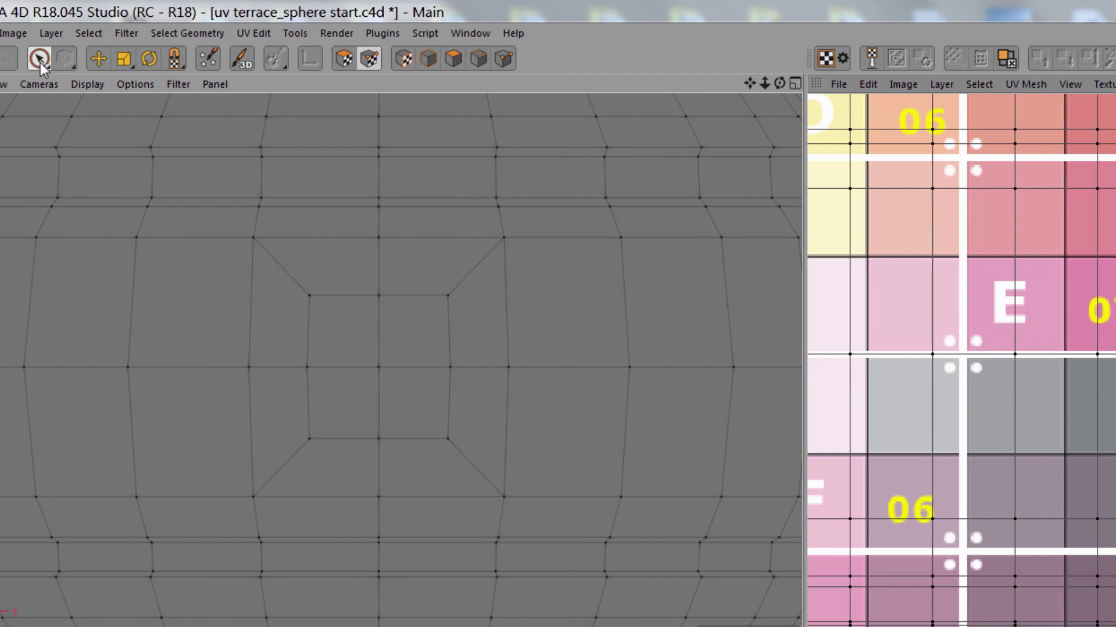
pyautogui.click(39, 58)
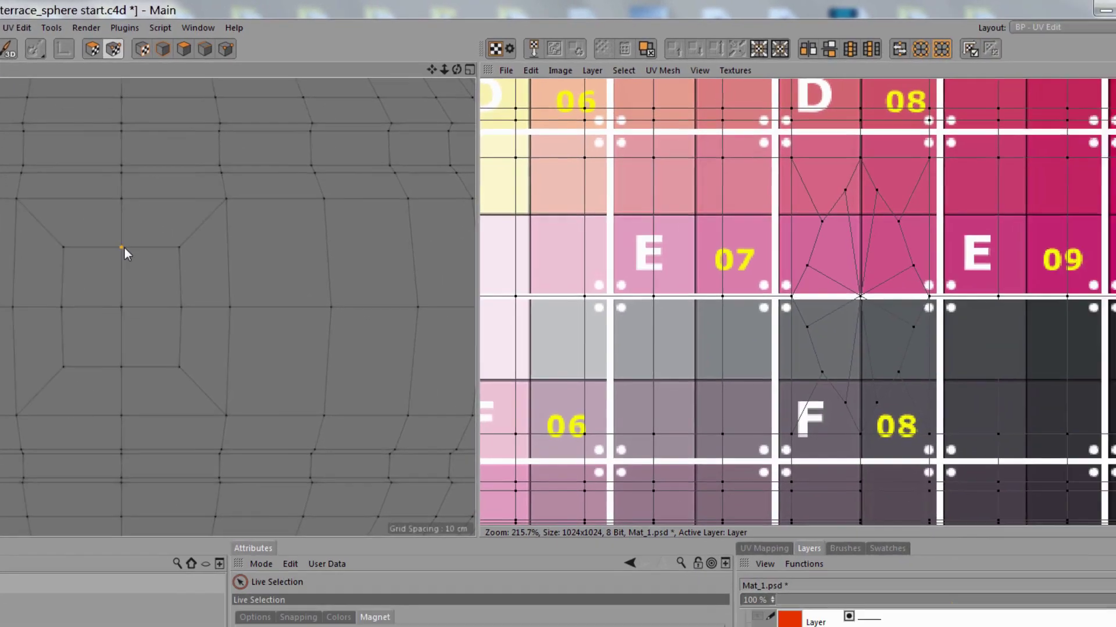
pyautogui.click(122, 248)
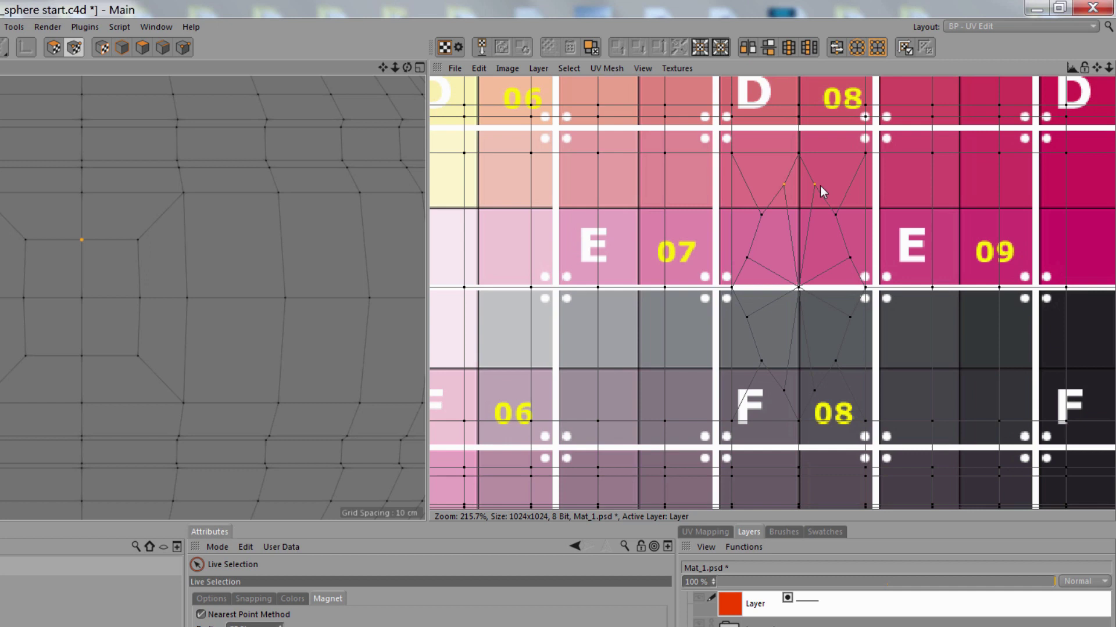
pyautogui.click(699, 598)
# Step: Apply UV Terrace to the inset's upper middle point and to the displaced UV points on its other sides
pyautogui.click(704, 532)
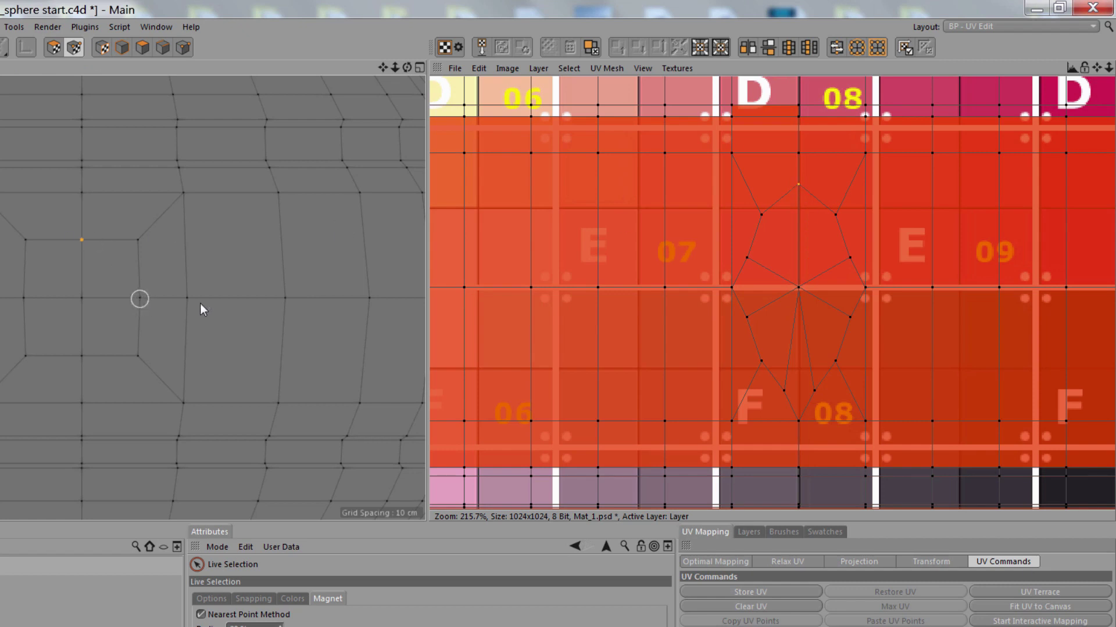
pyautogui.click(849, 272)
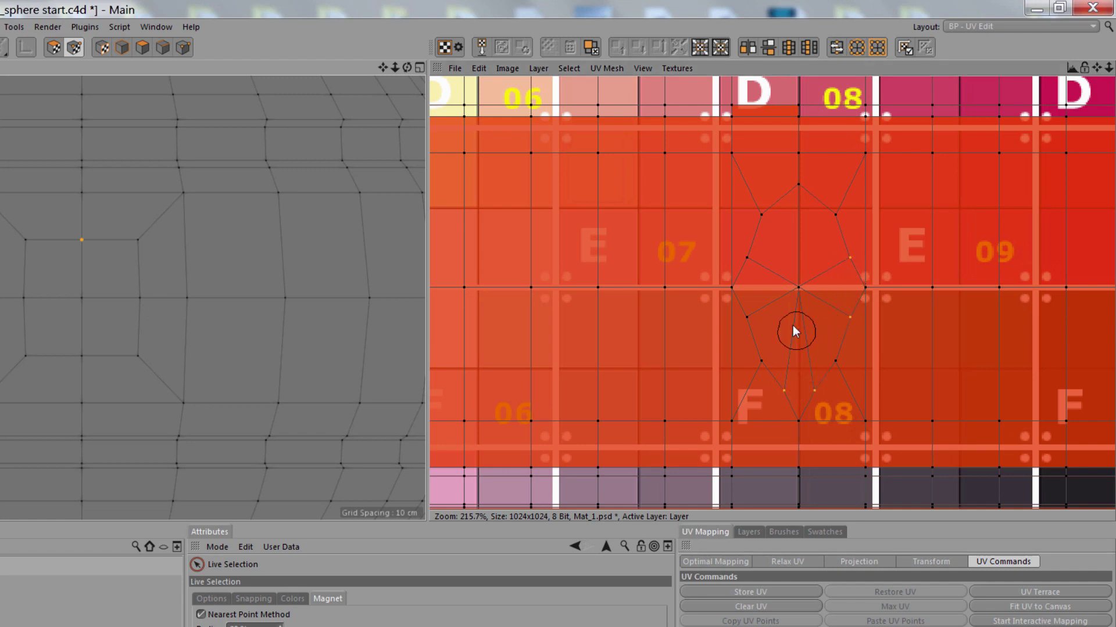
pyautogui.moveTo(754, 255); pyautogui.dragTo(756, 257)
pyautogui.click(1068, 590)
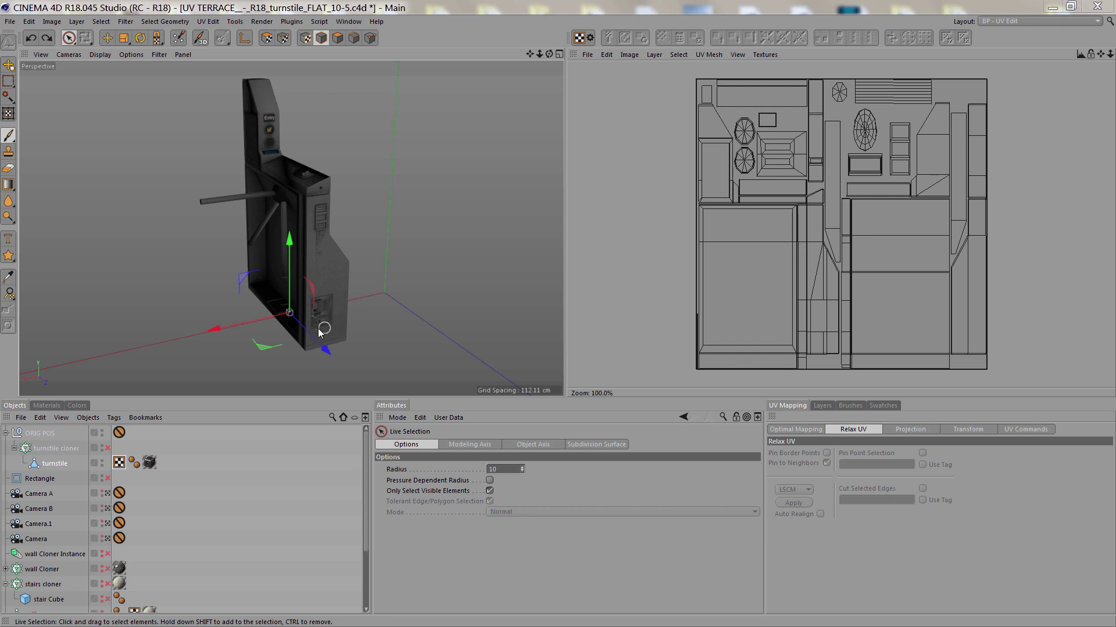
# Step: Switch the turnstile to UV polygon mode and examine the recessed instrument panel low on its body
pyautogui.keyDown('alt'); pyautogui.moveTo(324, 318); pyautogui.dragTo(367, 315, button='right'); pyautogui.keyUp('alt')
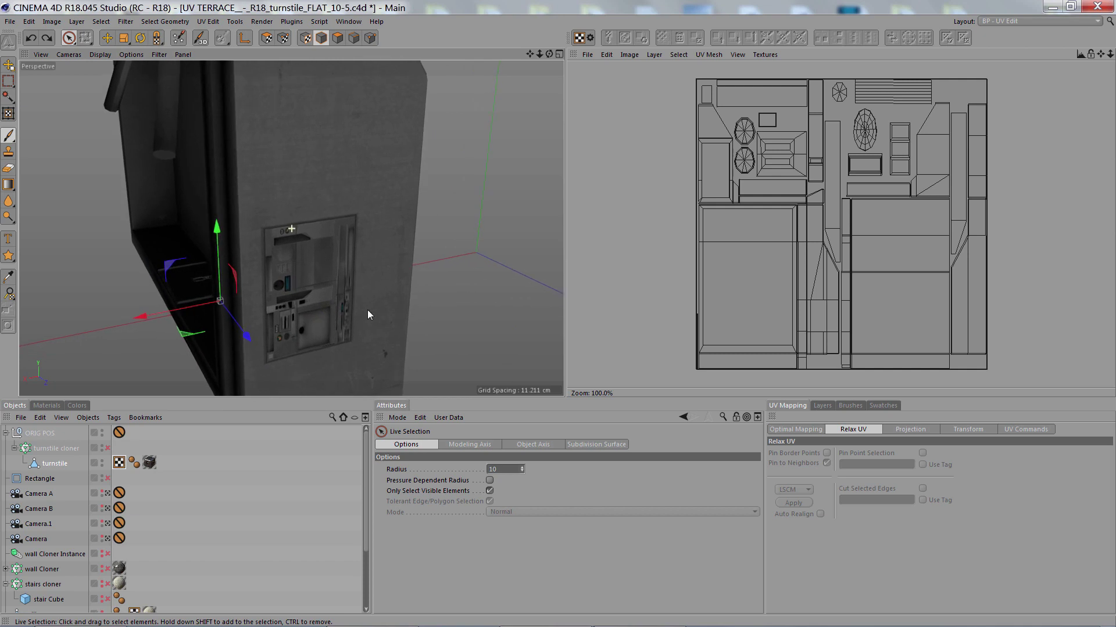
pyautogui.keyDown('alt'); pyautogui.moveTo(367, 315); pyautogui.dragTo(399, 275, button='middle'); pyautogui.keyUp('alt')
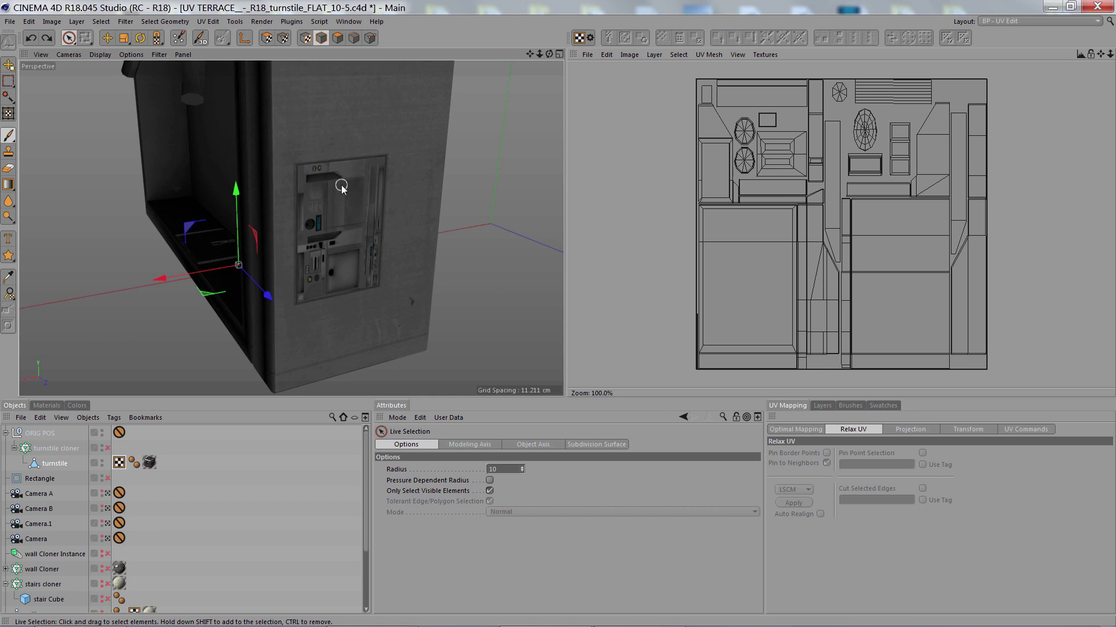
pyautogui.scroll(4, 329, 185)
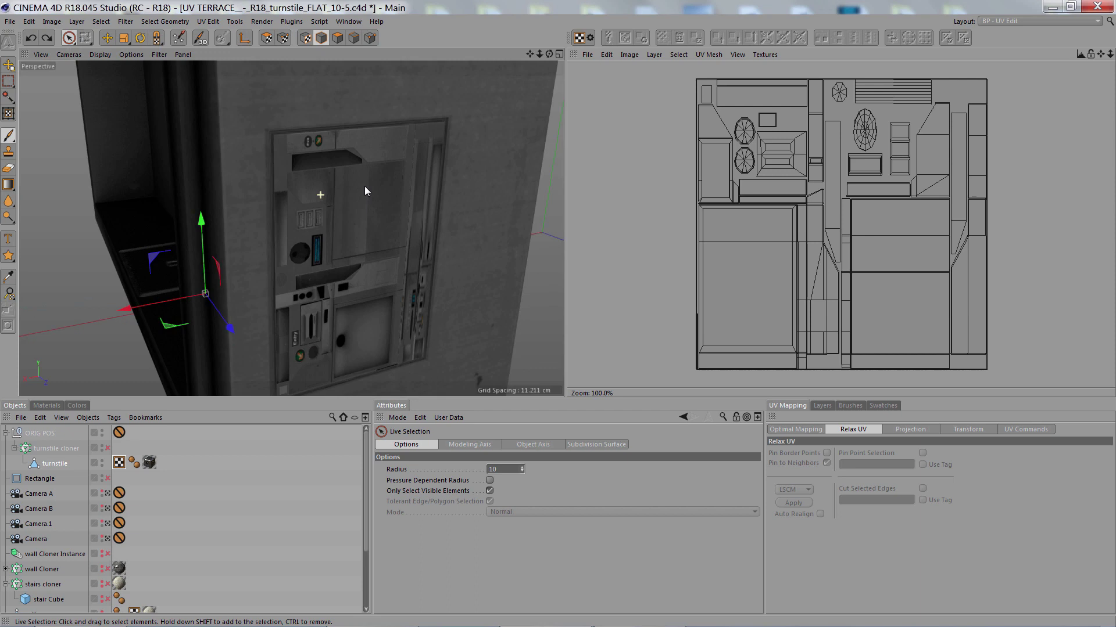
pyautogui.keyDown('alt'); pyautogui.moveTo(305, 194); pyautogui.dragTo(228, 129); pyautogui.keyUp('alt')
pyautogui.keyDown('alt'); pyautogui.moveTo(431, 264); pyautogui.dragTo(302, 241, button='right'); pyautogui.keyUp('alt')
pyautogui.keyDown('alt'); pyautogui.moveTo(387, 264); pyautogui.dragTo(332, 253); pyautogui.keyUp('alt')
pyautogui.click(266, 38)
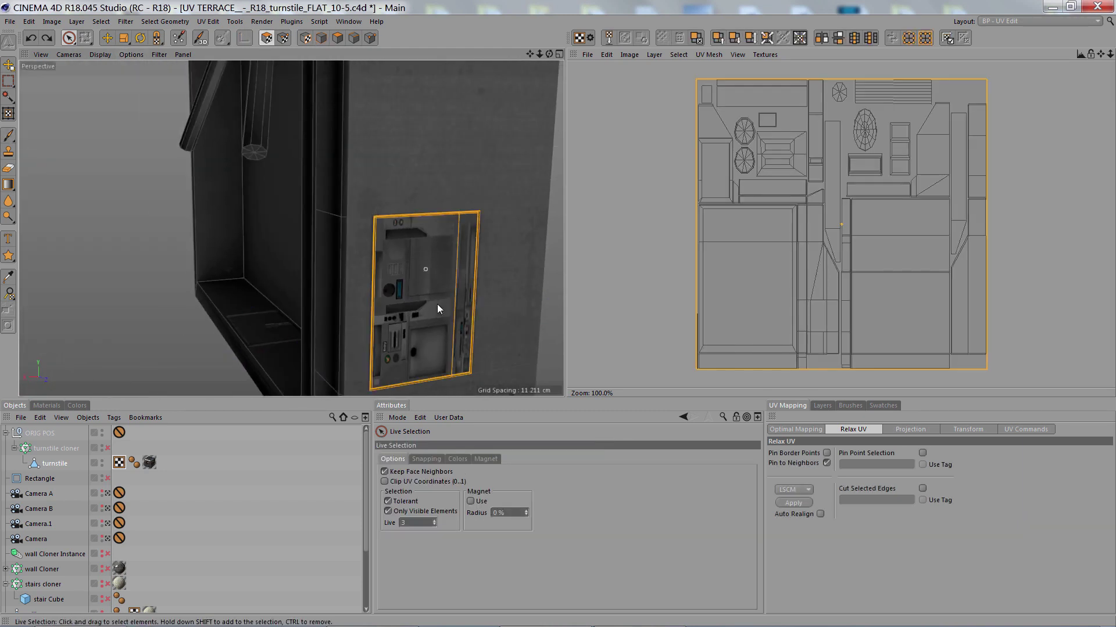
pyautogui.keyDown('alt'); pyautogui.moveTo(402, 292); pyautogui.dragTo(462, 305); pyautogui.keyUp('alt')
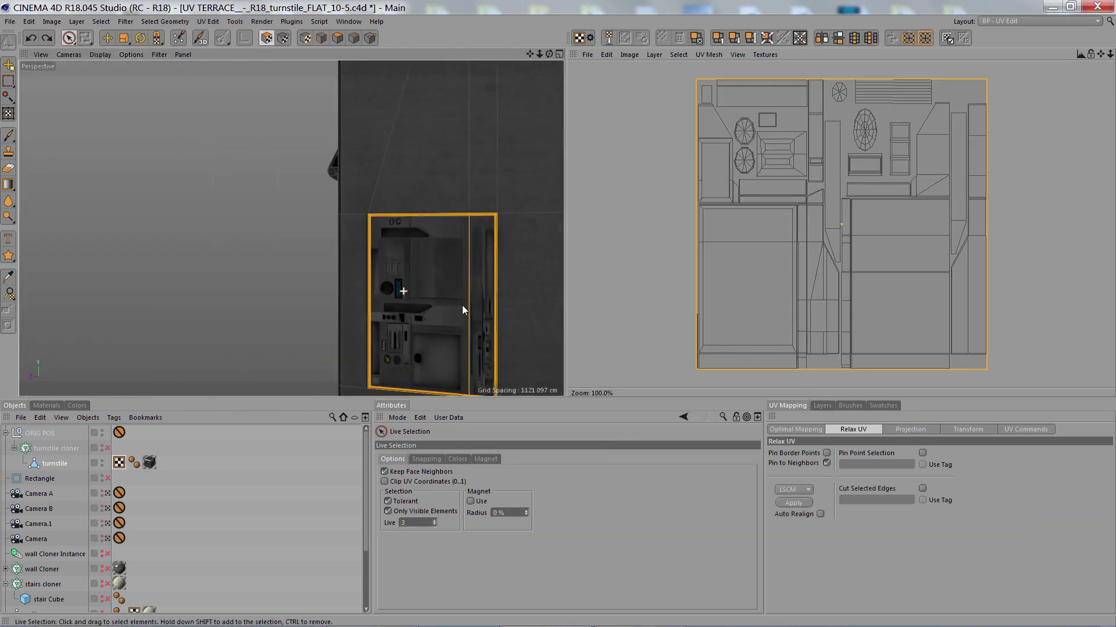
pyautogui.keyDown('alt'); pyautogui.moveTo(439, 297); pyautogui.dragTo(345, 260, button='middle'); pyautogui.keyUp('alt')
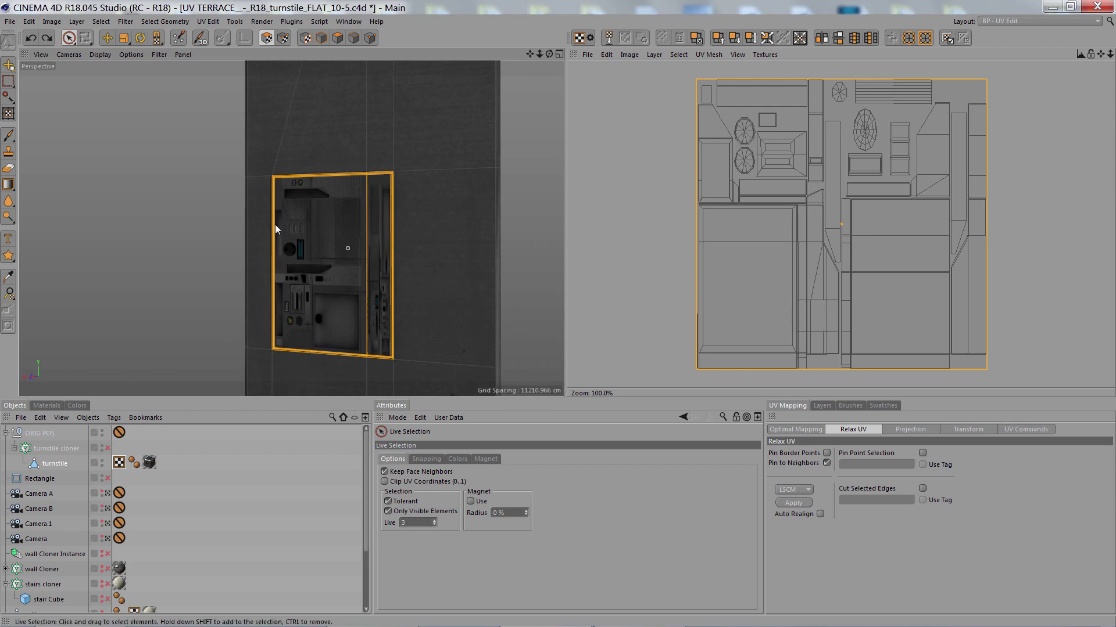
# Step: Try UV Terrace on the selected polygons of the turnstile's recessed instrument panel
pyautogui.click(1018, 431)
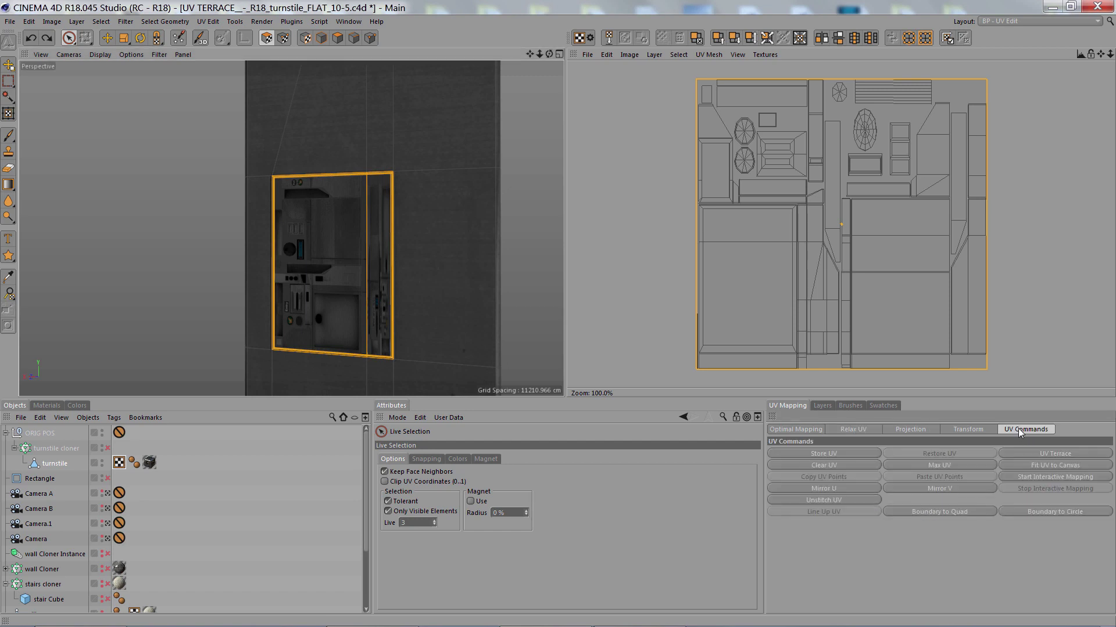
pyautogui.click(1042, 454)
pyautogui.scroll(5, 825, 322)
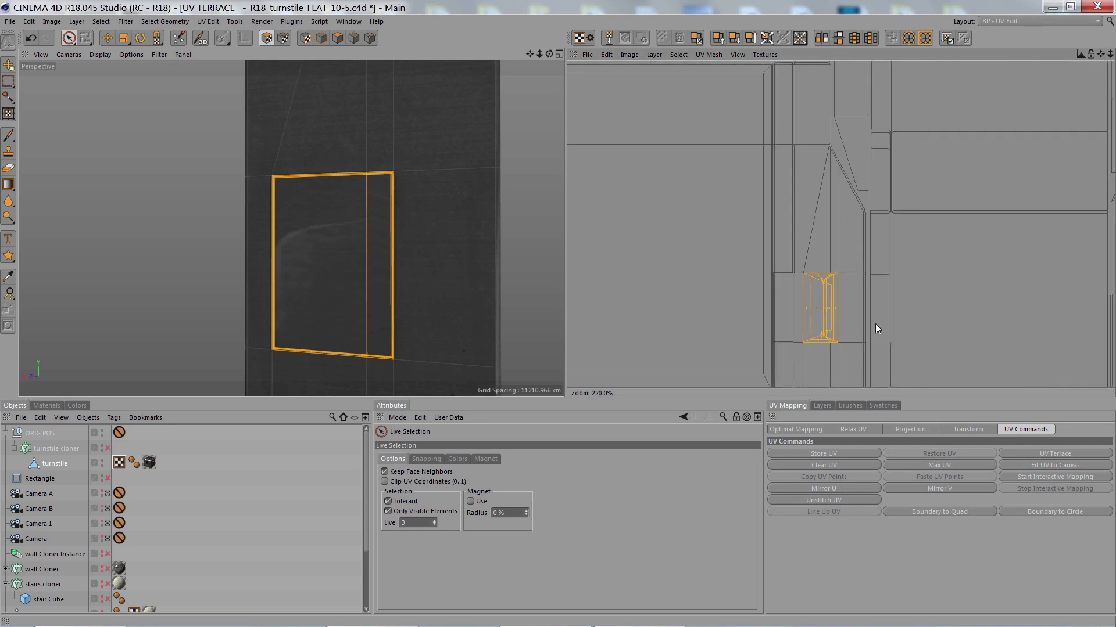
pyautogui.scroll(3, 801, 251)
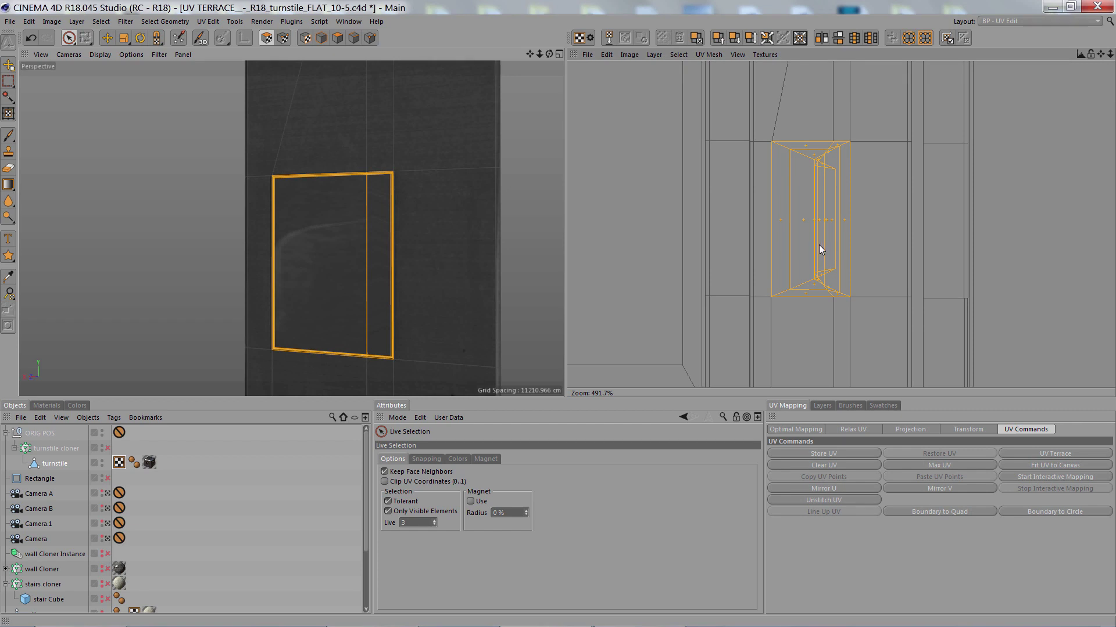
# Step: Undo the UV Terrace on the turnstile panel and bring the whole UV layout back into view
pyautogui.hotkey('ctrl', 'z')
pyautogui.scroll(-10, 692, 249)
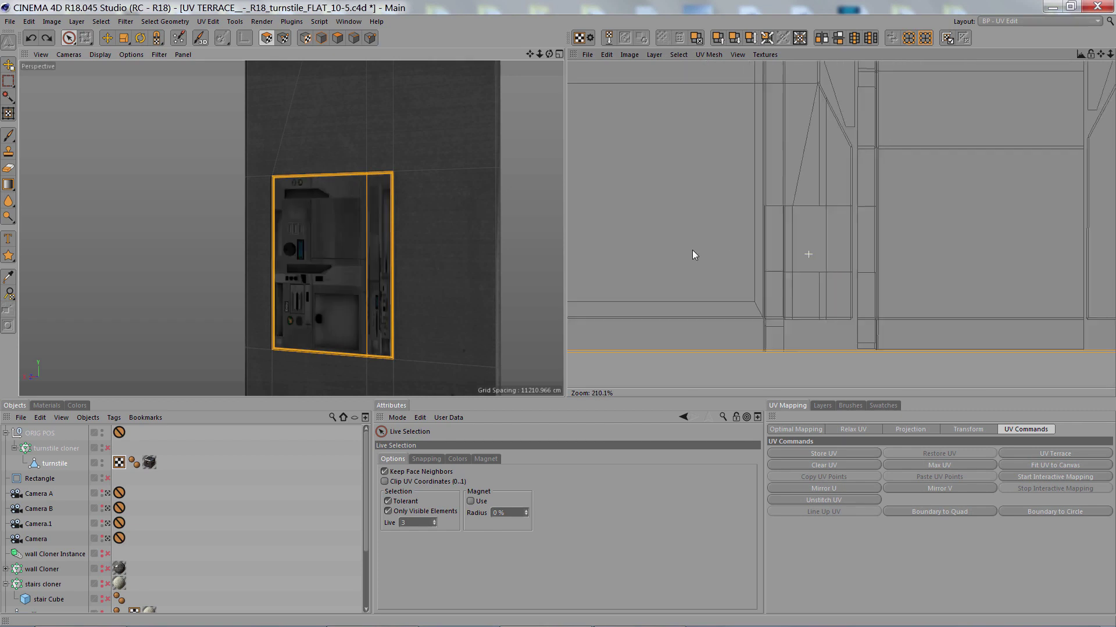
pyautogui.keyDown('alt'); pyautogui.moveTo(764, 291); pyautogui.dragTo(763, 284, button='middle'); pyautogui.keyUp('alt')
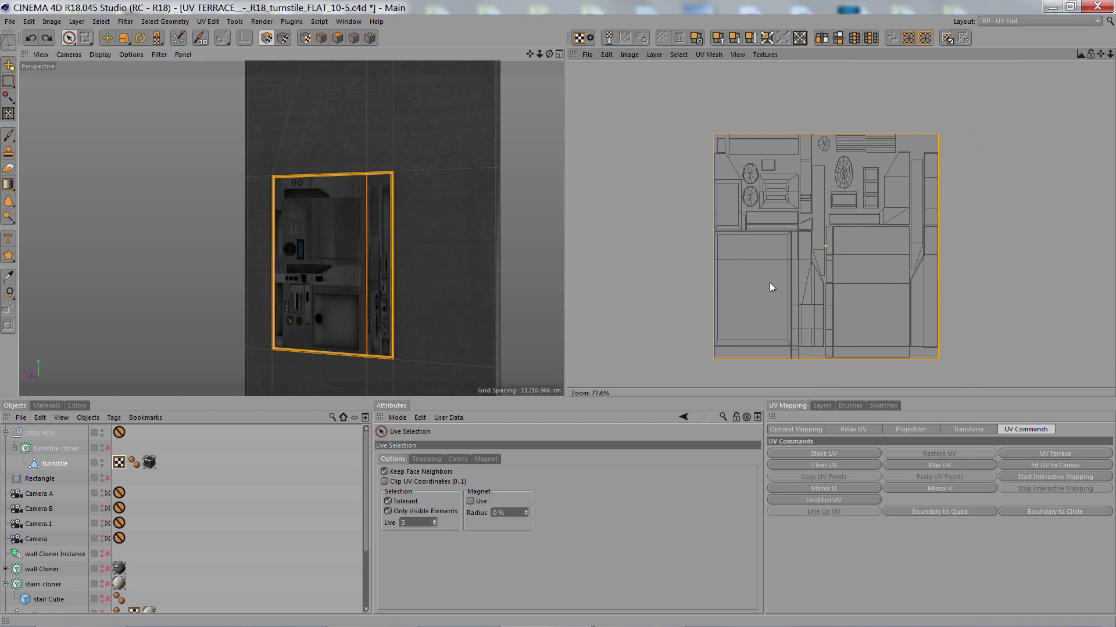
# Step: Move the instrument panel's UVs off the main layout and select only the panel's two inner faces
pyautogui.press('e')
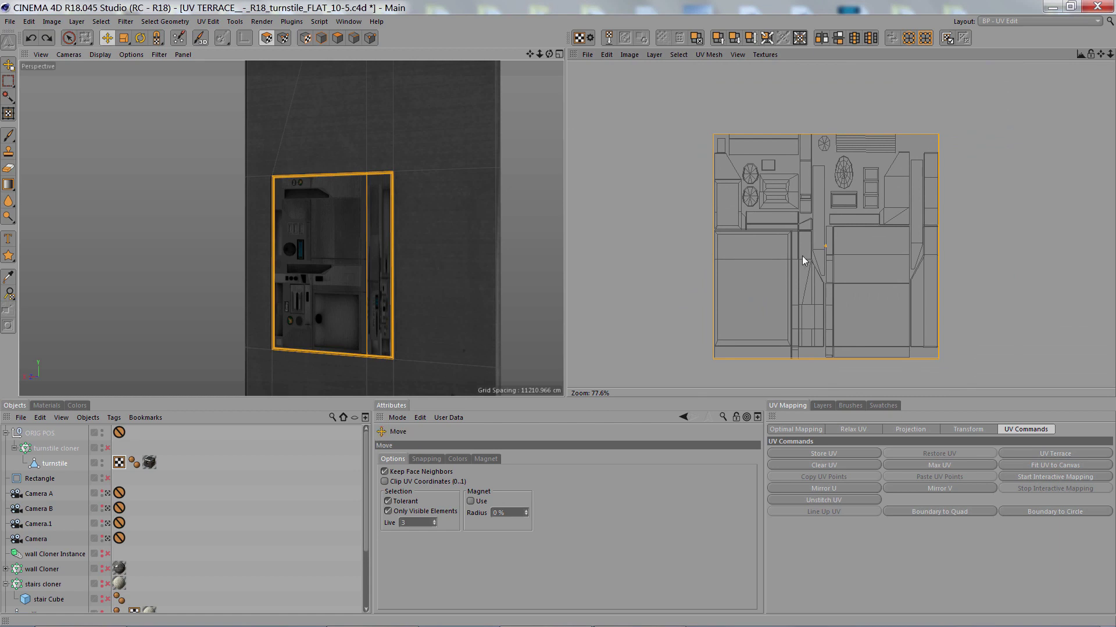
pyautogui.moveTo(772, 250); pyautogui.dragTo(580, 263)
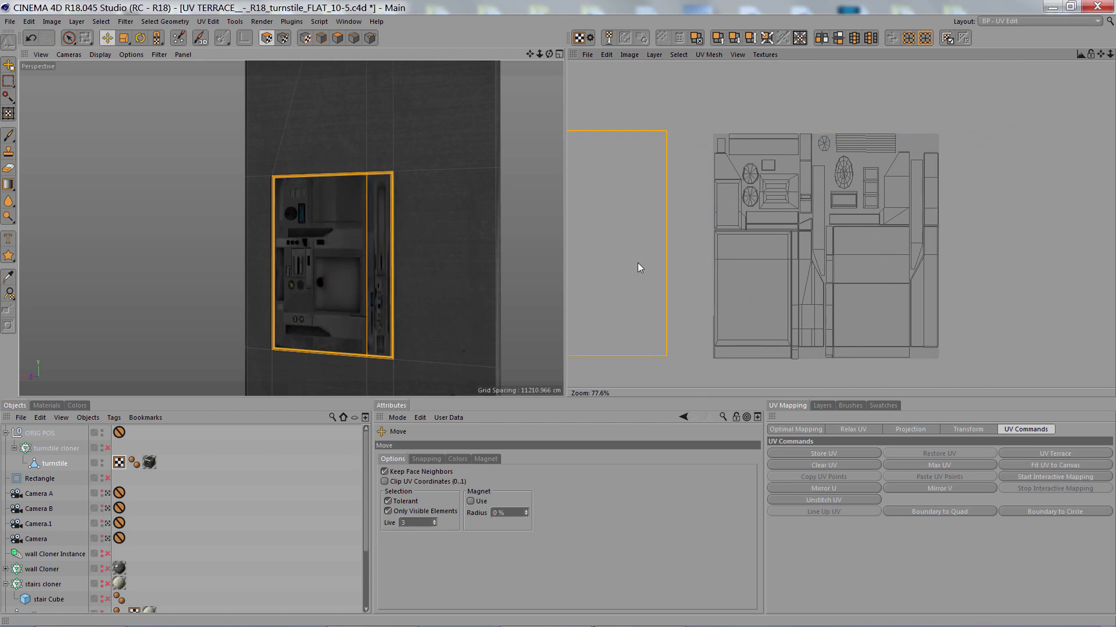
pyautogui.press('space')
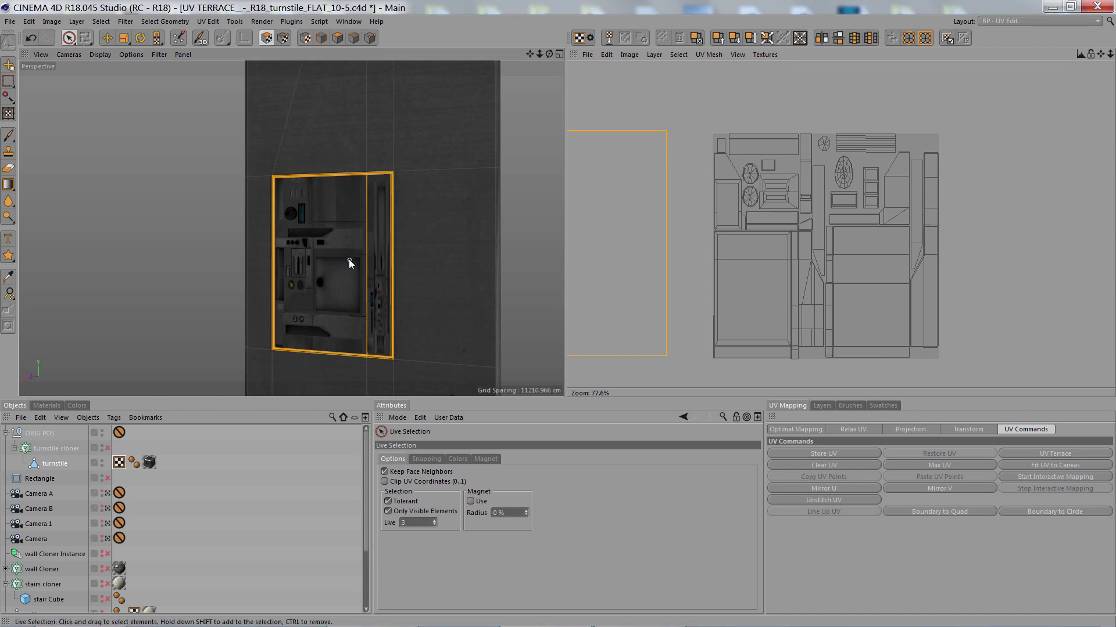
pyautogui.moveTo(353, 260); pyautogui.dragTo(376, 265)
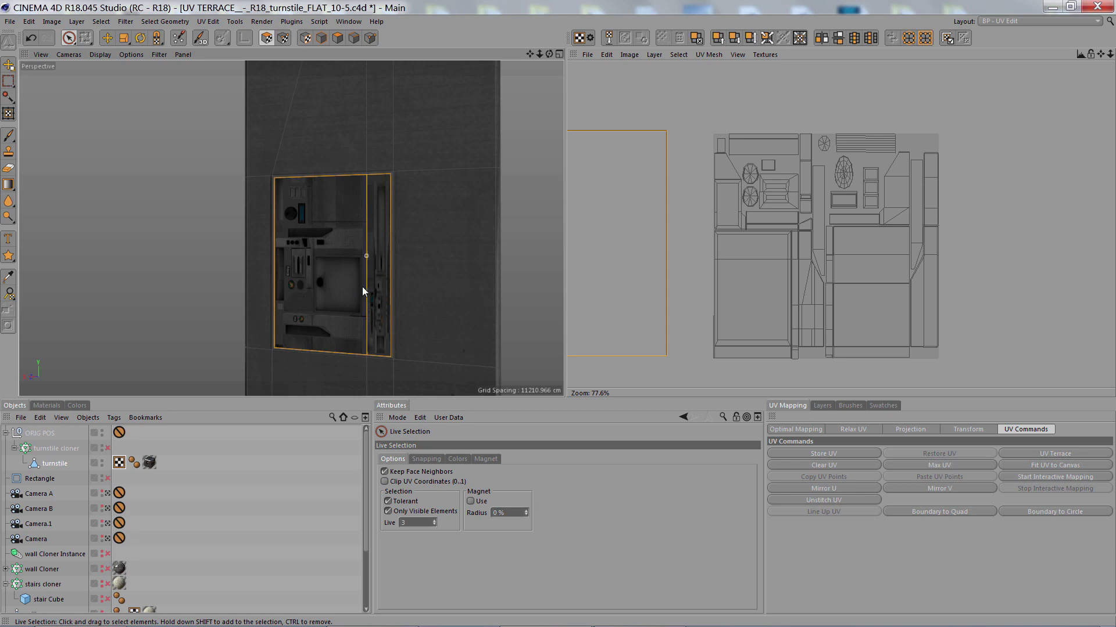
# Step: Try Frontal and Flat projections on the panel's two inner faces from the perspective view
pyautogui.scroll(10, 396, 174)
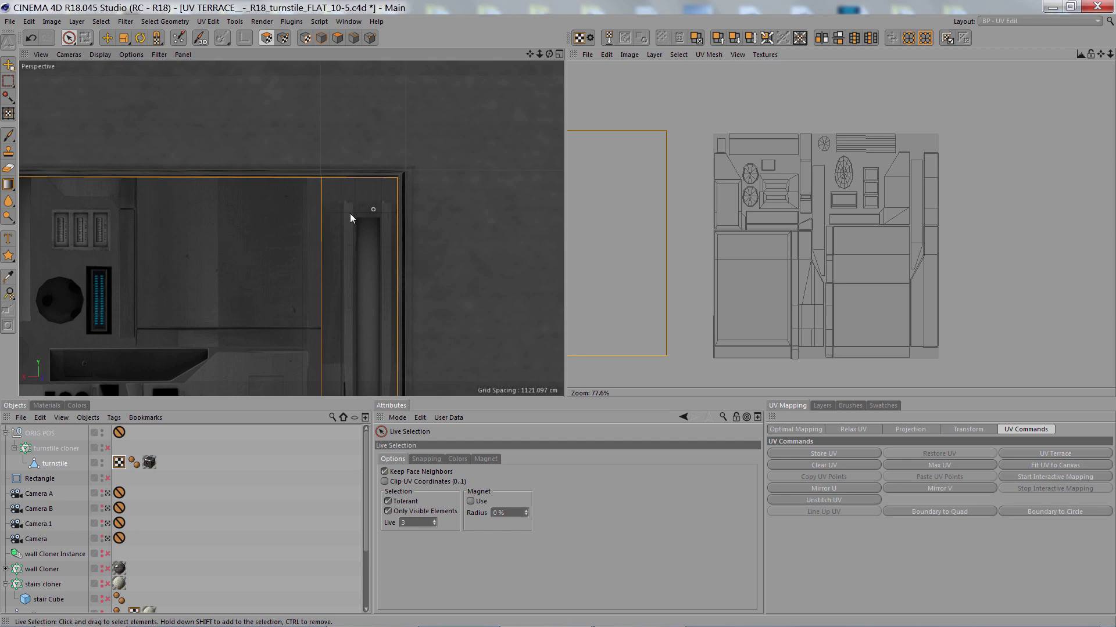
pyautogui.scroll(-5, 351, 217)
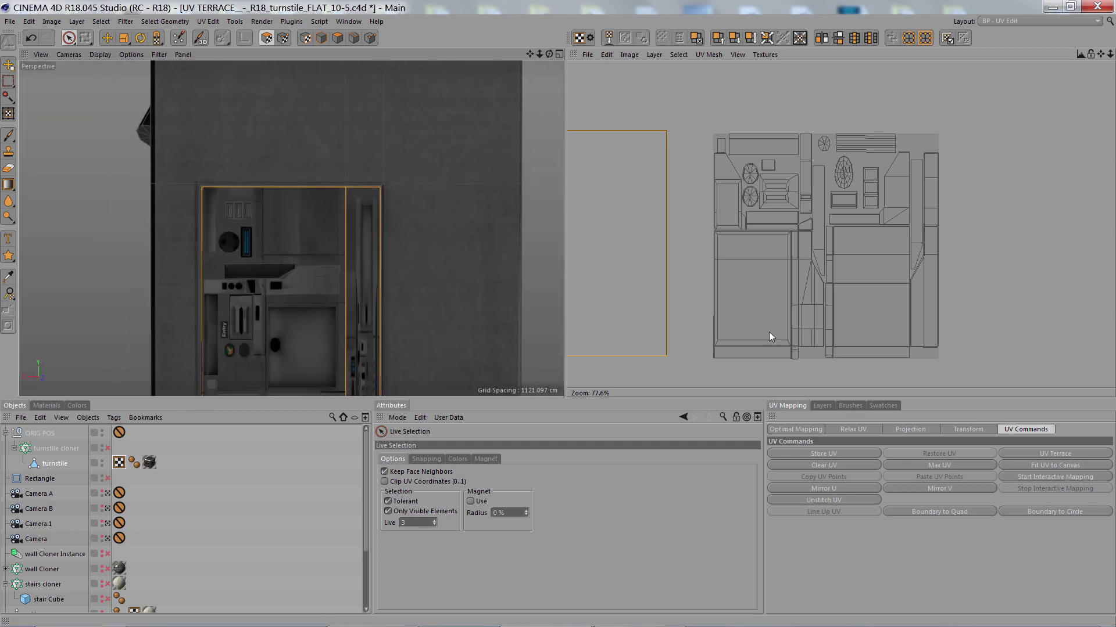
pyautogui.moveTo(618, 281); pyautogui.dragTo(794, 289, button='middle')
pyautogui.scroll(-2, 767, 287)
pyautogui.keyDown('alt'); pyautogui.moveTo(298, 275); pyautogui.dragTo(293, 181, button='middle'); pyautogui.keyUp('alt')
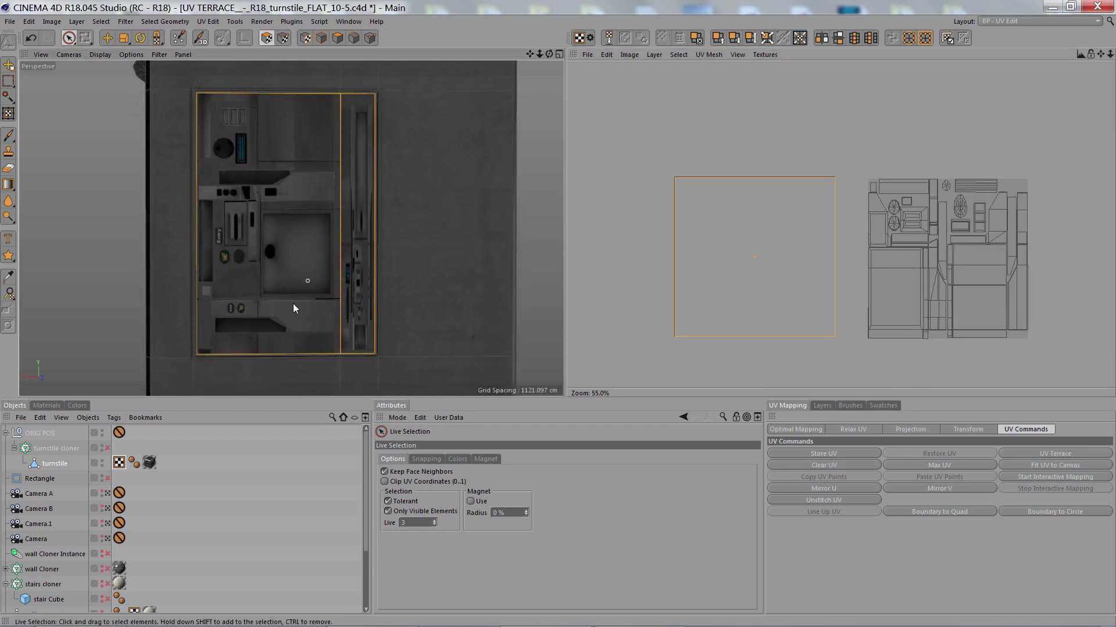
pyautogui.click(910, 430)
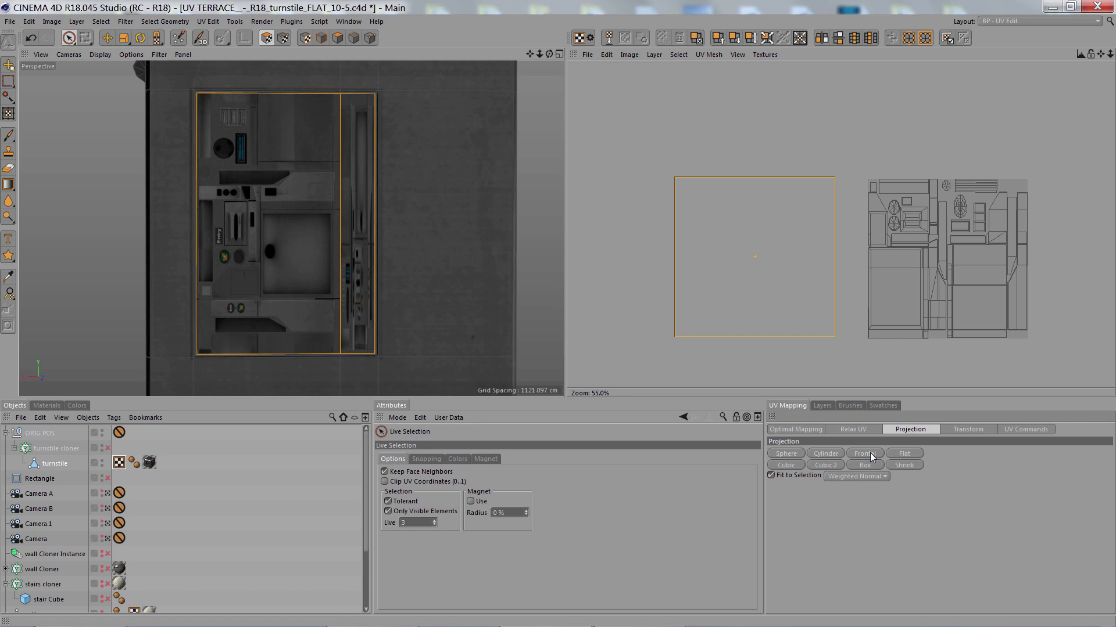
pyautogui.click(870, 453)
pyautogui.click(907, 454)
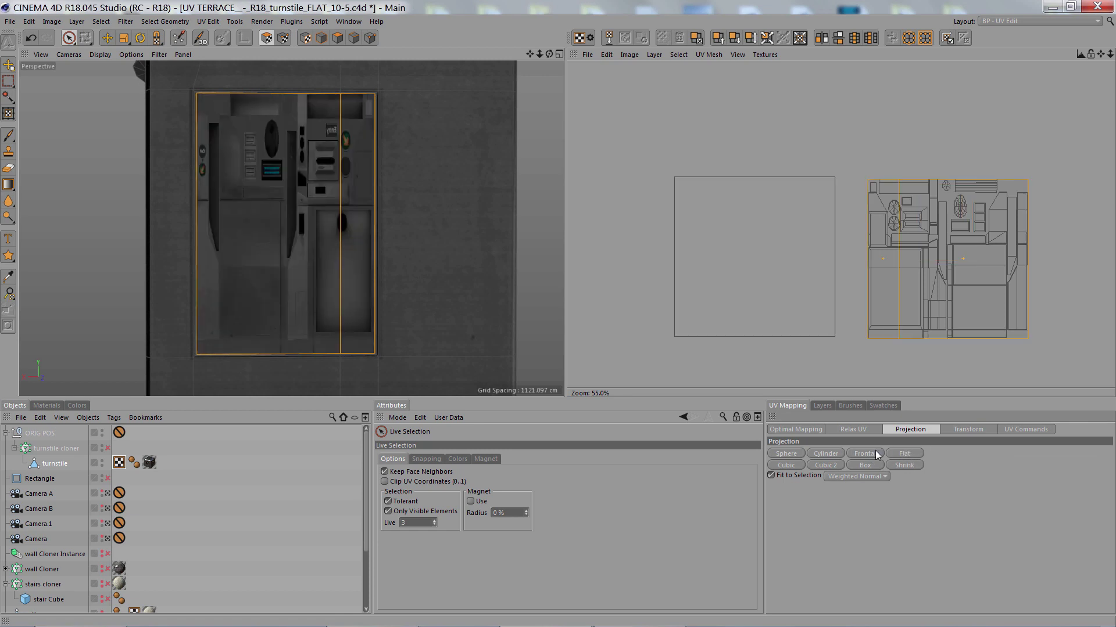
# Step: Switch to the Back view of the turnstile and apply a Frontal projection to the panel's two inner faces
pyautogui.middleClick(319, 251)
pyautogui.middleClick(396, 333)
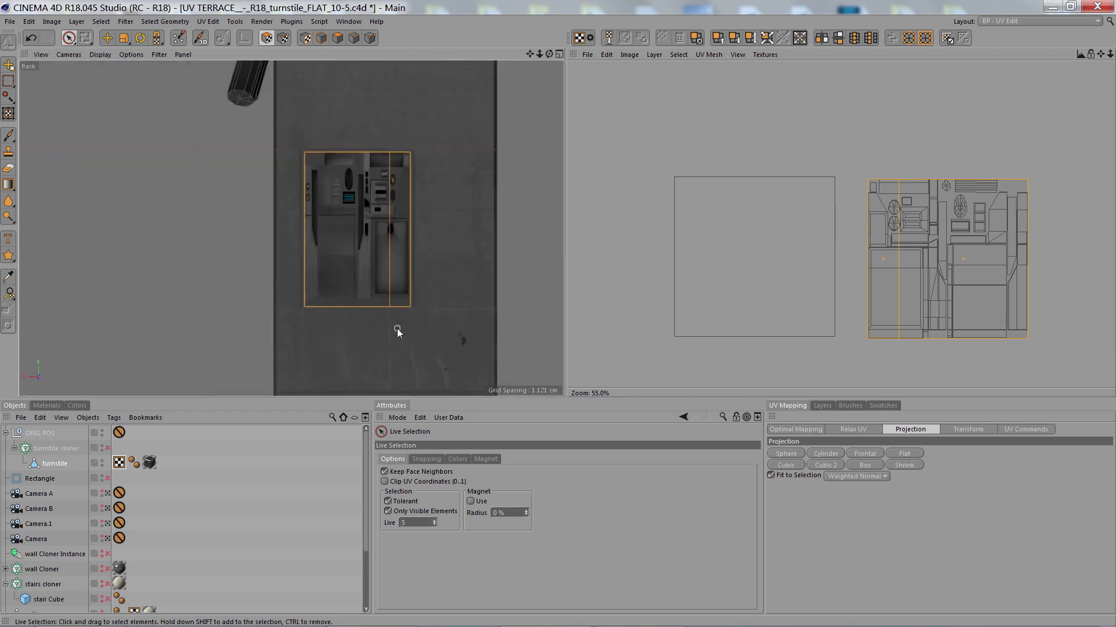
pyautogui.keyDown('alt'); pyautogui.moveTo(364, 256); pyautogui.dragTo(320, 271, button='middle'); pyautogui.keyUp('alt')
pyautogui.keyDown('alt'); pyautogui.moveTo(319, 271); pyautogui.dragTo(345, 273, button='right'); pyautogui.keyUp('alt')
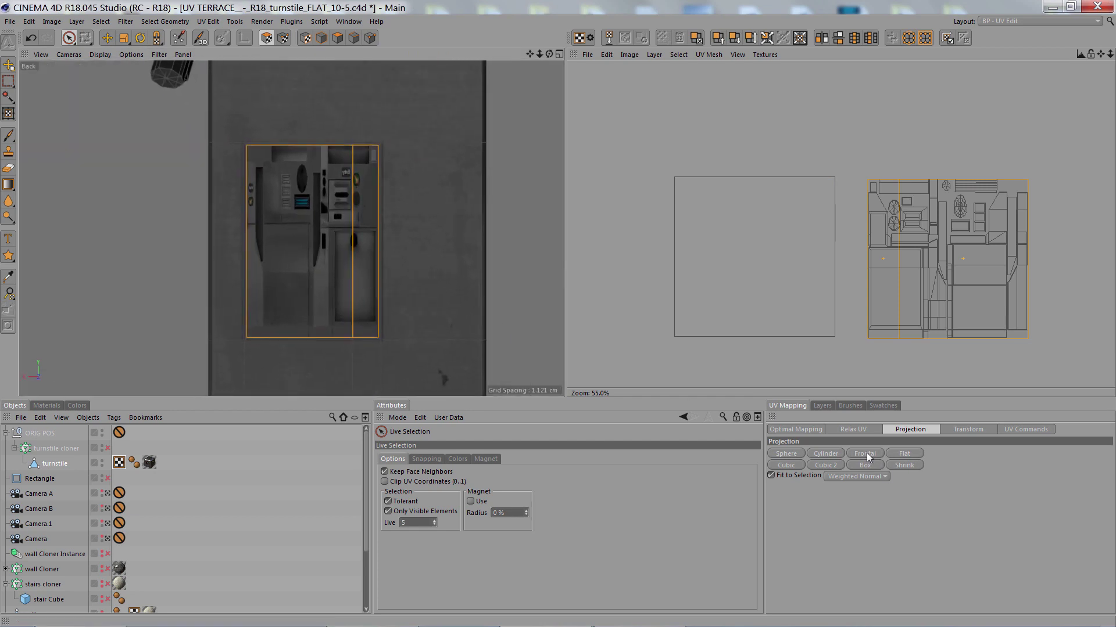
pyautogui.click(868, 454)
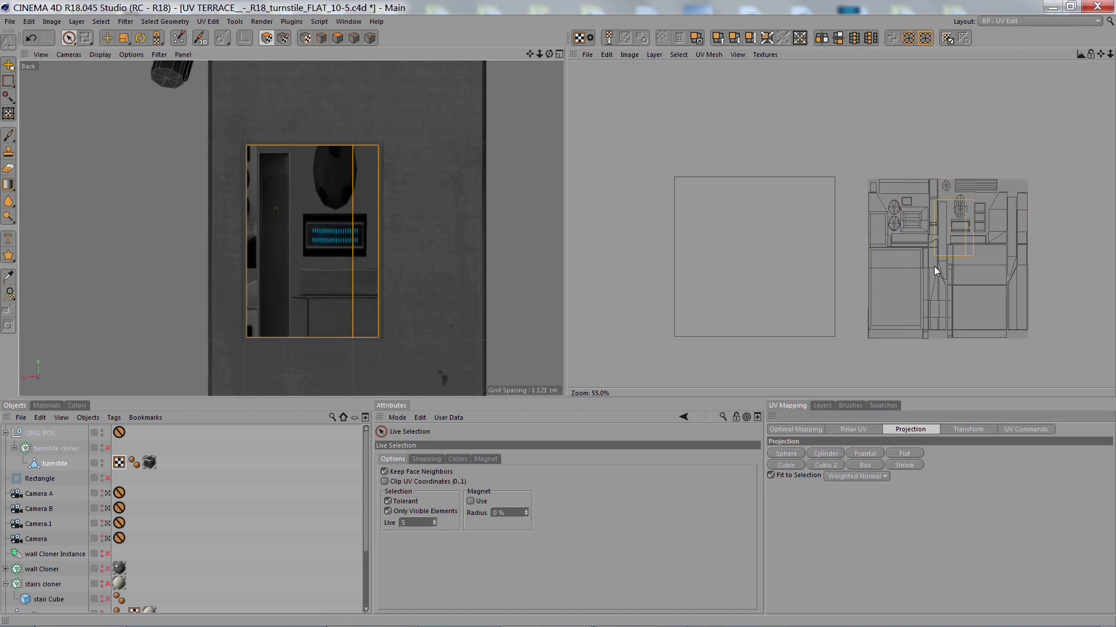
# Step: Scale the projected inner-face UVs down uniformly and move them into the matching panel opening in the turnstile's UV layout
pyautogui.press('e')
pyautogui.moveTo(950, 277); pyautogui.dragTo(936, 320)
pyautogui.scroll(6, 937, 320)
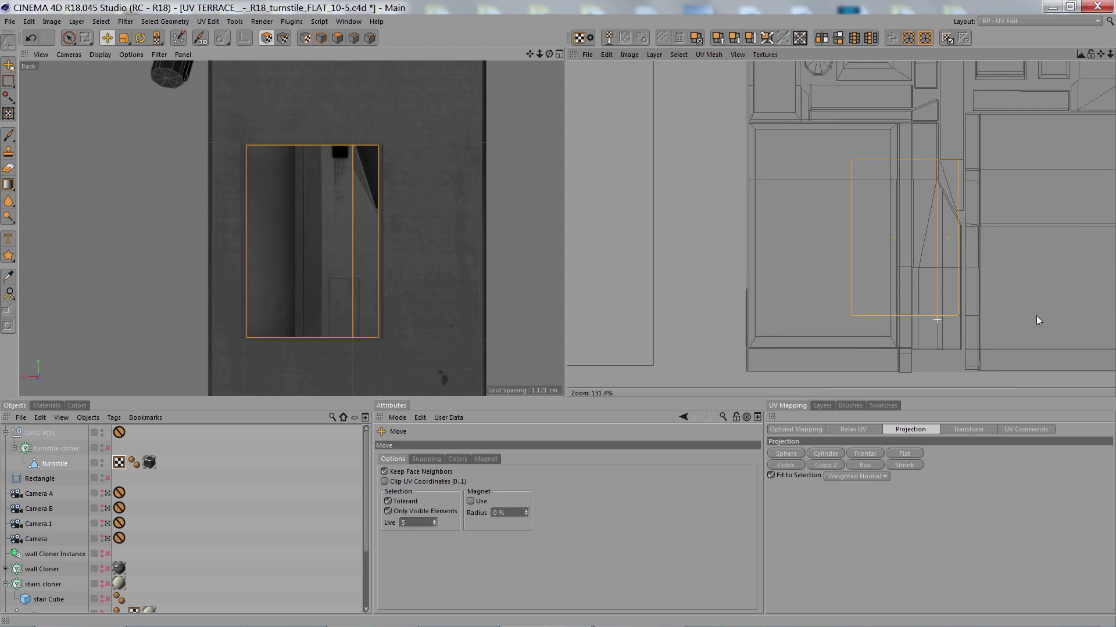
pyautogui.press('t')
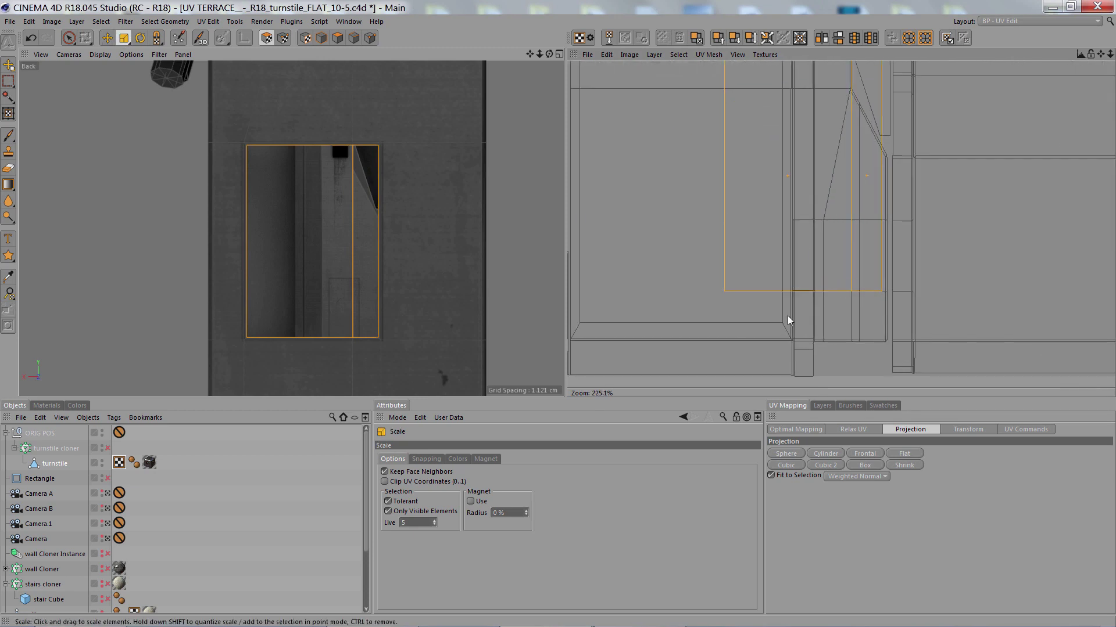
pyautogui.moveTo(883, 288); pyautogui.dragTo(417, 331)
pyautogui.press('e')
pyautogui.moveTo(848, 280); pyautogui.dragTo(838, 254)
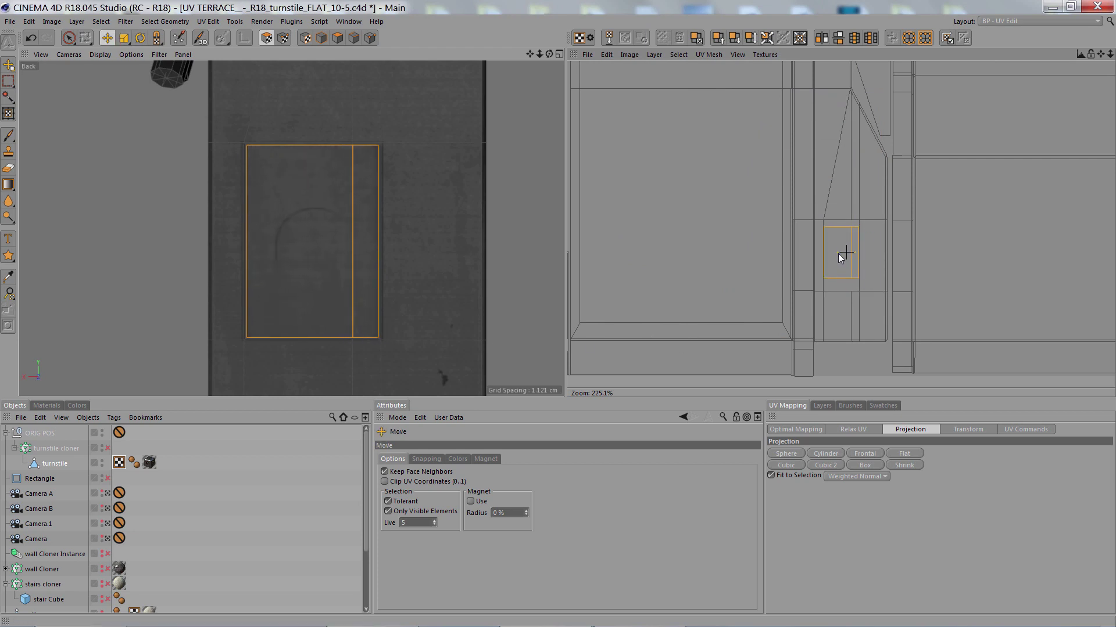
# Step: Adjust the inner-face UVs with Non-Uniform Scale and Move until they fill the panel opening with a thin margin all round
pyautogui.moveTo(123, 38); pyautogui.dragTo(169, 76)
pyautogui.scroll(5, 851, 259)
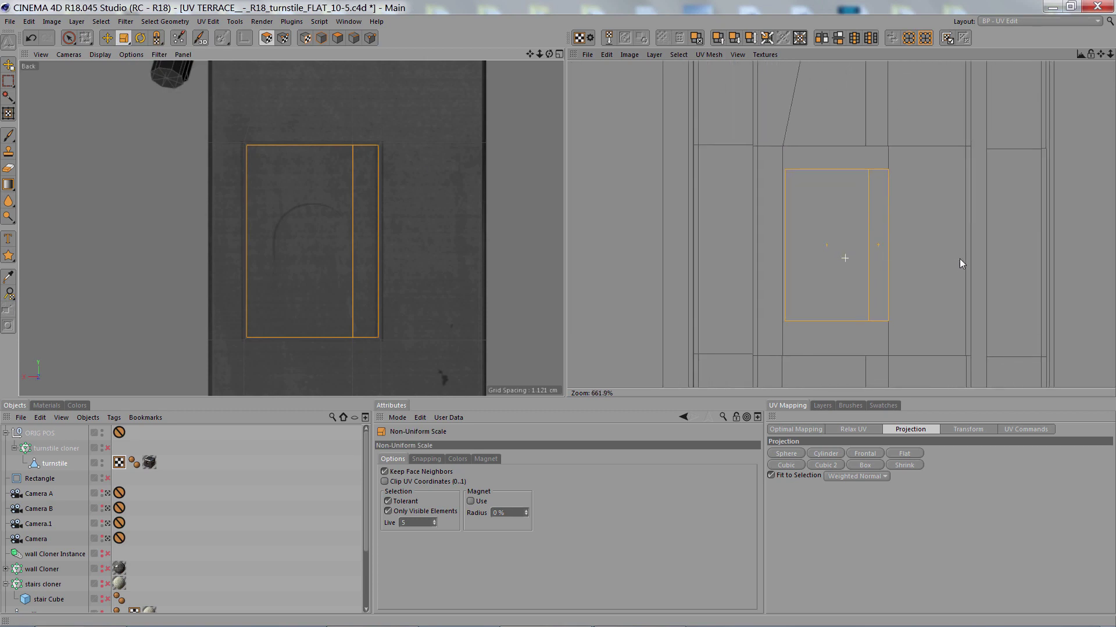
pyautogui.moveTo(842, 249); pyautogui.dragTo(899, 144)
pyautogui.press('e')
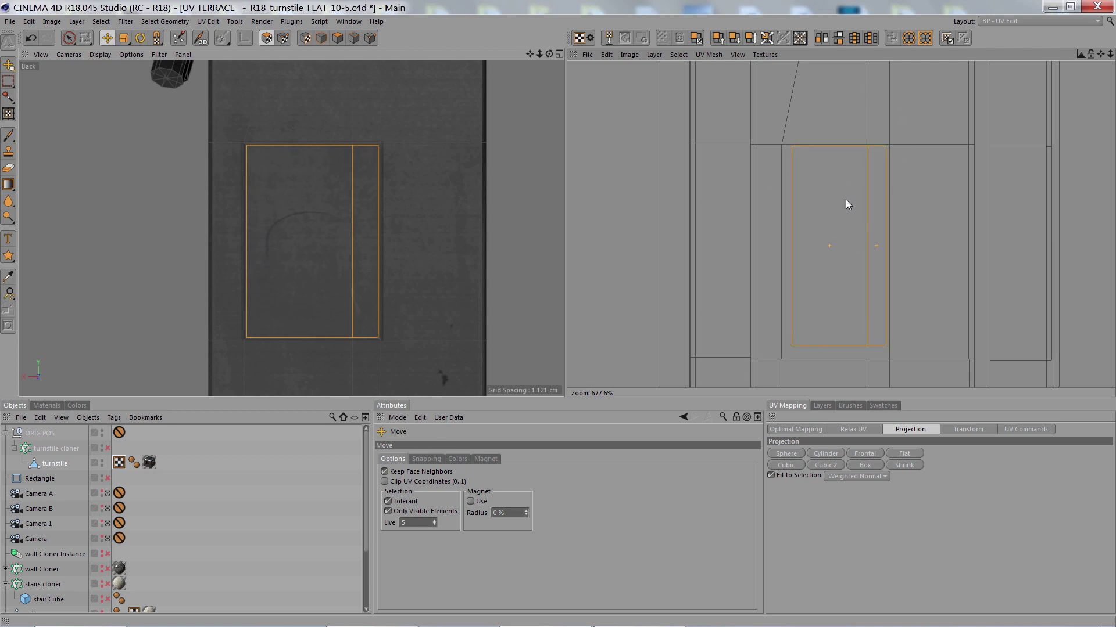
pyautogui.moveTo(847, 217); pyautogui.dragTo(844, 224)
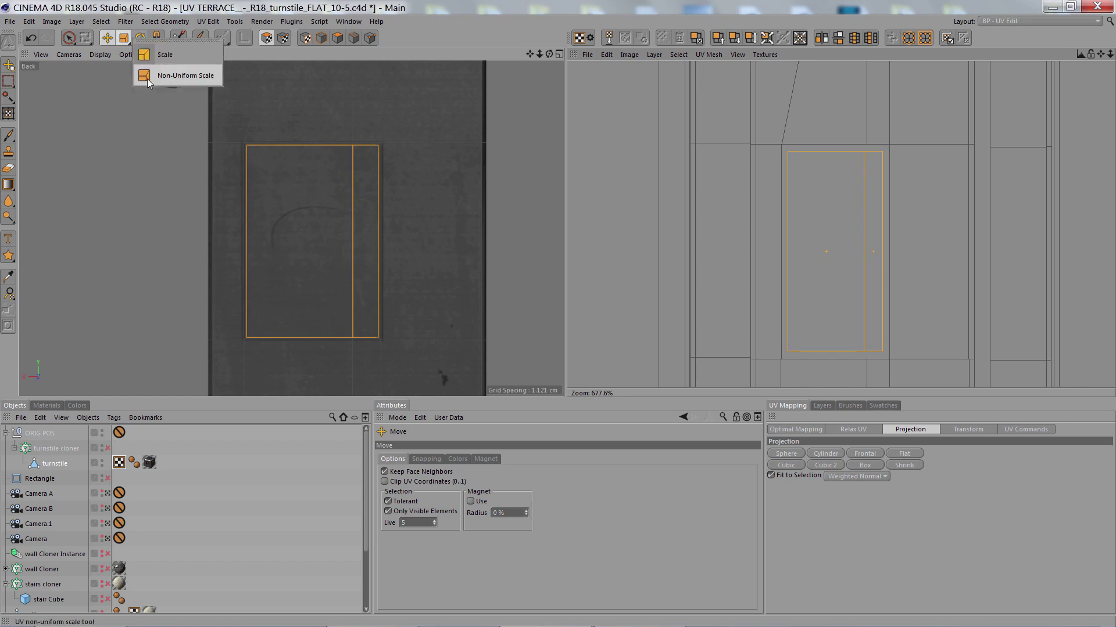
pyautogui.click(123, 38)
pyautogui.moveTo(838, 240); pyautogui.dragTo(864, 182)
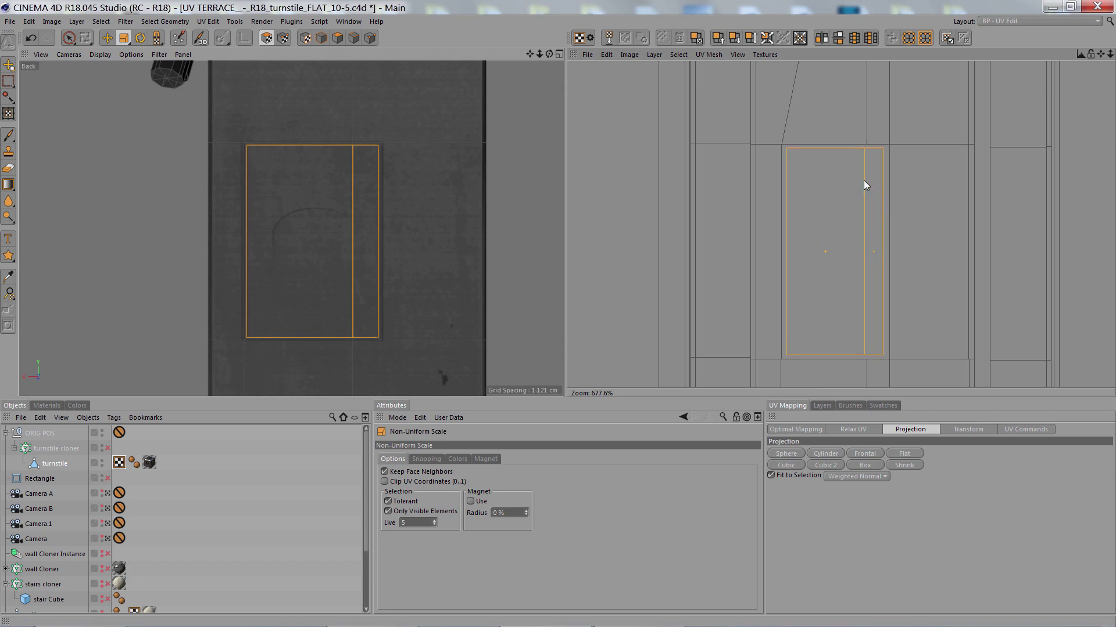
pyautogui.keyDown('alt'); pyautogui.moveTo(714, 237); pyautogui.dragTo(786, 174, button='right'); pyautogui.keyUp('alt')
# Step: Select the panel's remaining side polygons through their UV square lying beside the main layout
pyautogui.press('9')
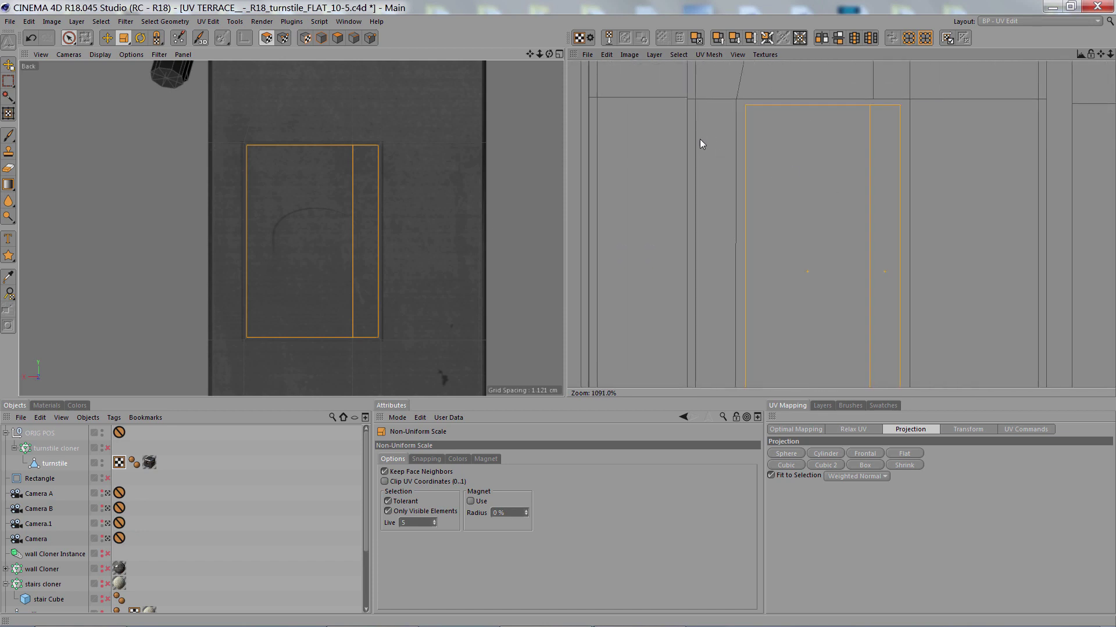
pyautogui.moveTo(711, 131)
pyautogui.keyDown('shift'); pyautogui.mouseDown()
pyautogui.moveTo(725, 87)
pyautogui.moveTo(890, 233)
pyautogui.moveTo(783, 242)
pyautogui.mouseUp(); pyautogui.keyUp('shift')
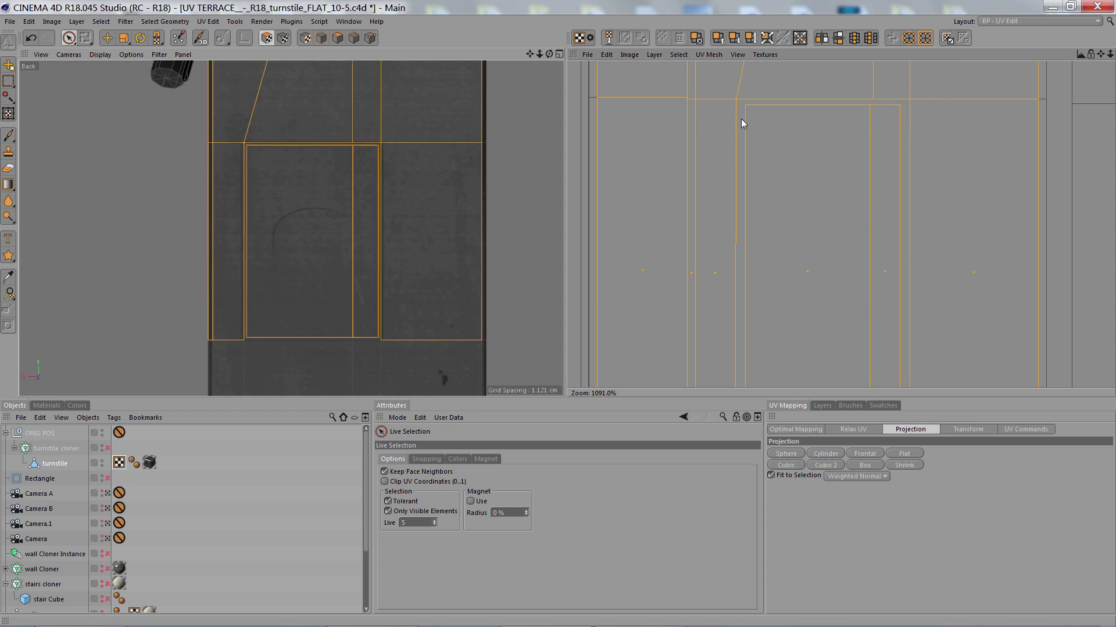
pyautogui.scroll(-10, 657, 190)
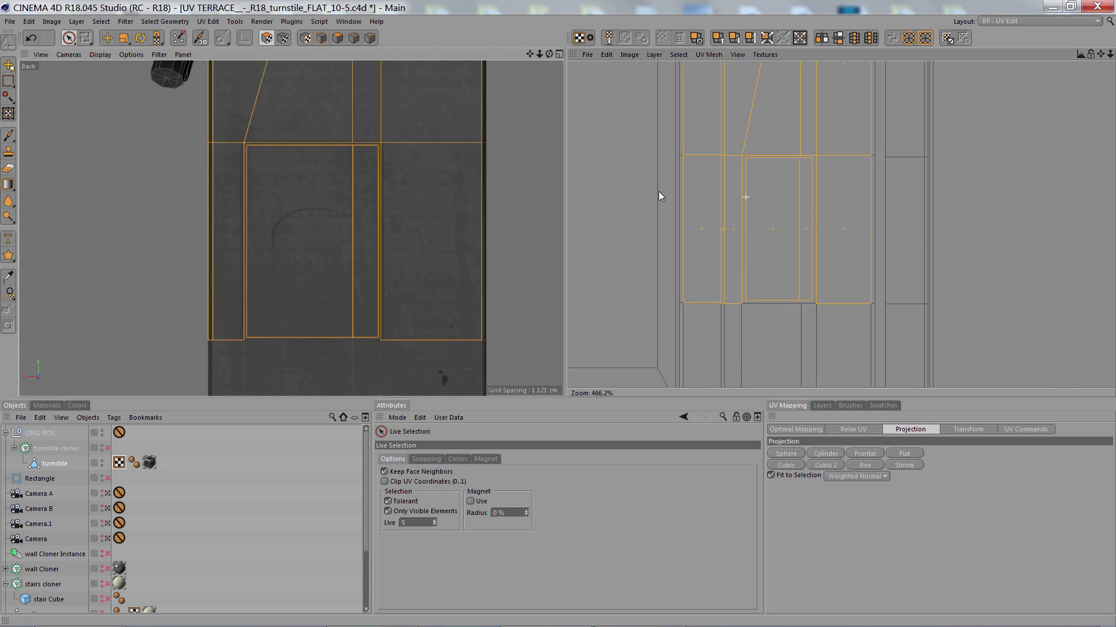
pyautogui.scroll(-4, 682, 230)
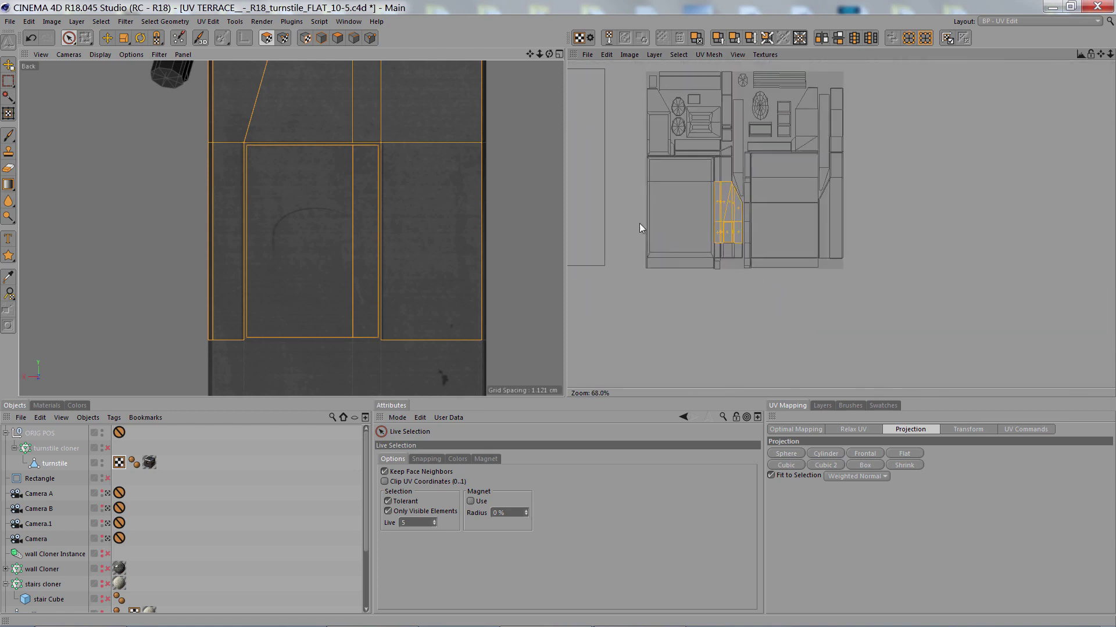
pyautogui.moveTo(641, 229); pyautogui.dragTo(866, 293, button='middle')
pyautogui.click(671, 233)
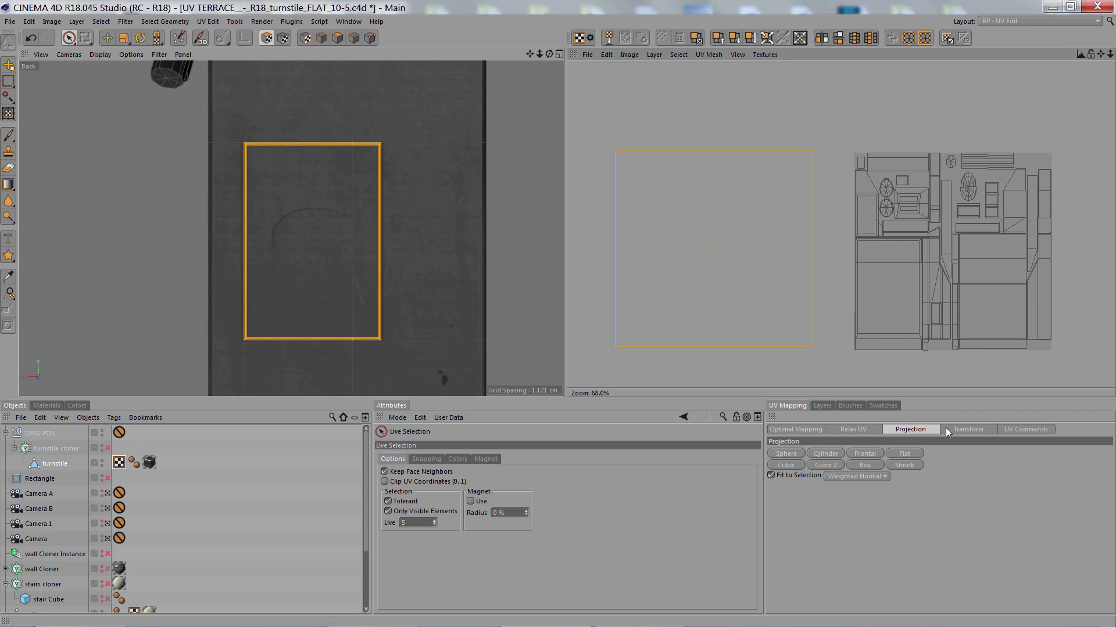
# Step: Apply UV Terrace to the selected side polygons between the panel's inner faces and the surrounding opening
pyautogui.click(1026, 430)
pyautogui.scroll(6, 933, 309)
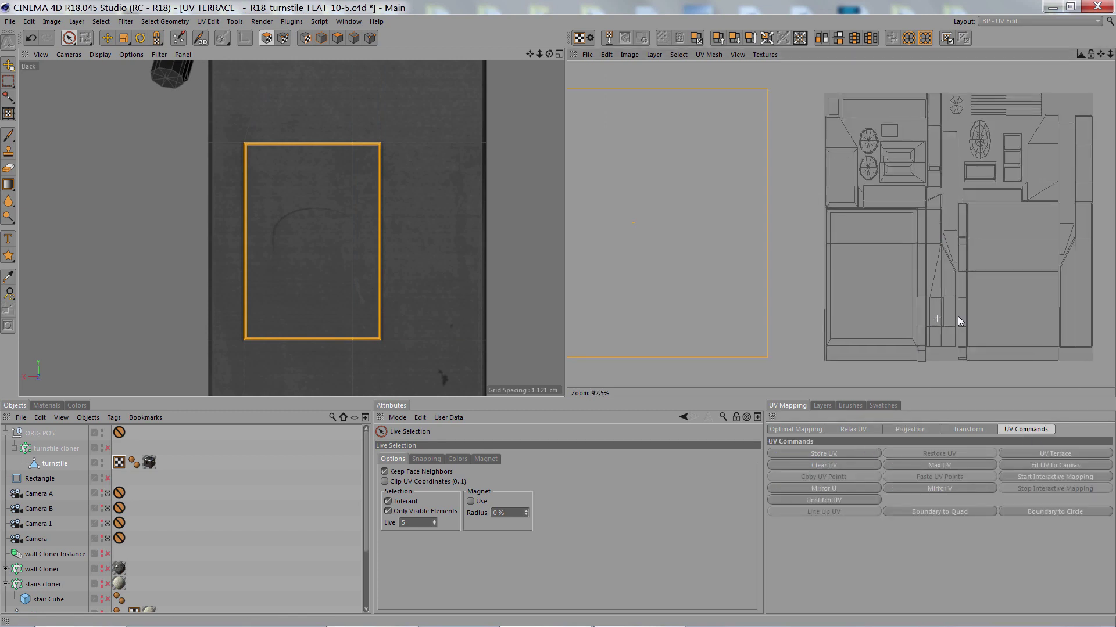
pyautogui.scroll(3, 843, 233)
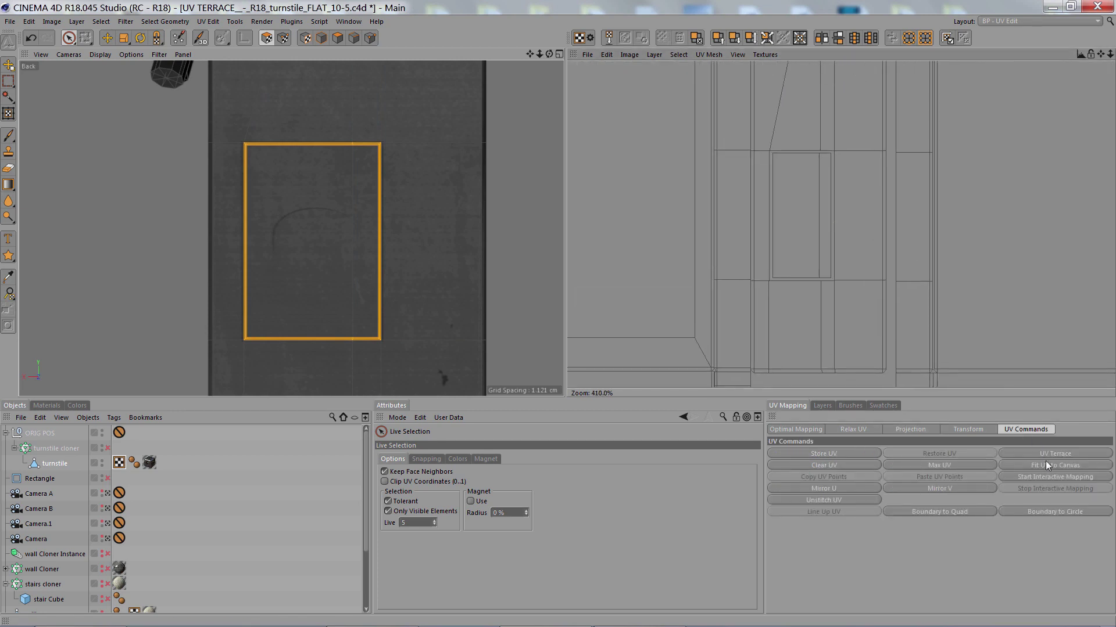